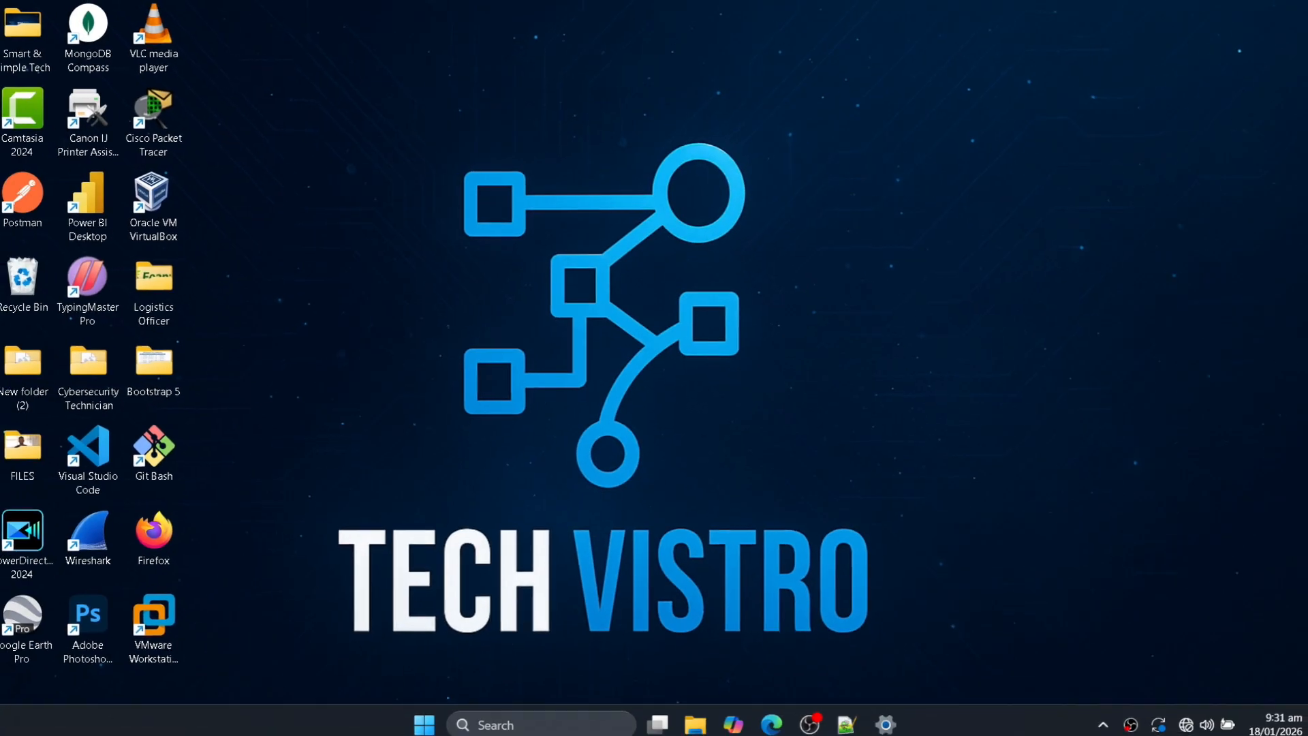
Search Windows for "registry editor", run Registry Editor as administrator and allow it to make changes to the device.
{"action": "left_click", "coordinate": [535, 732]}
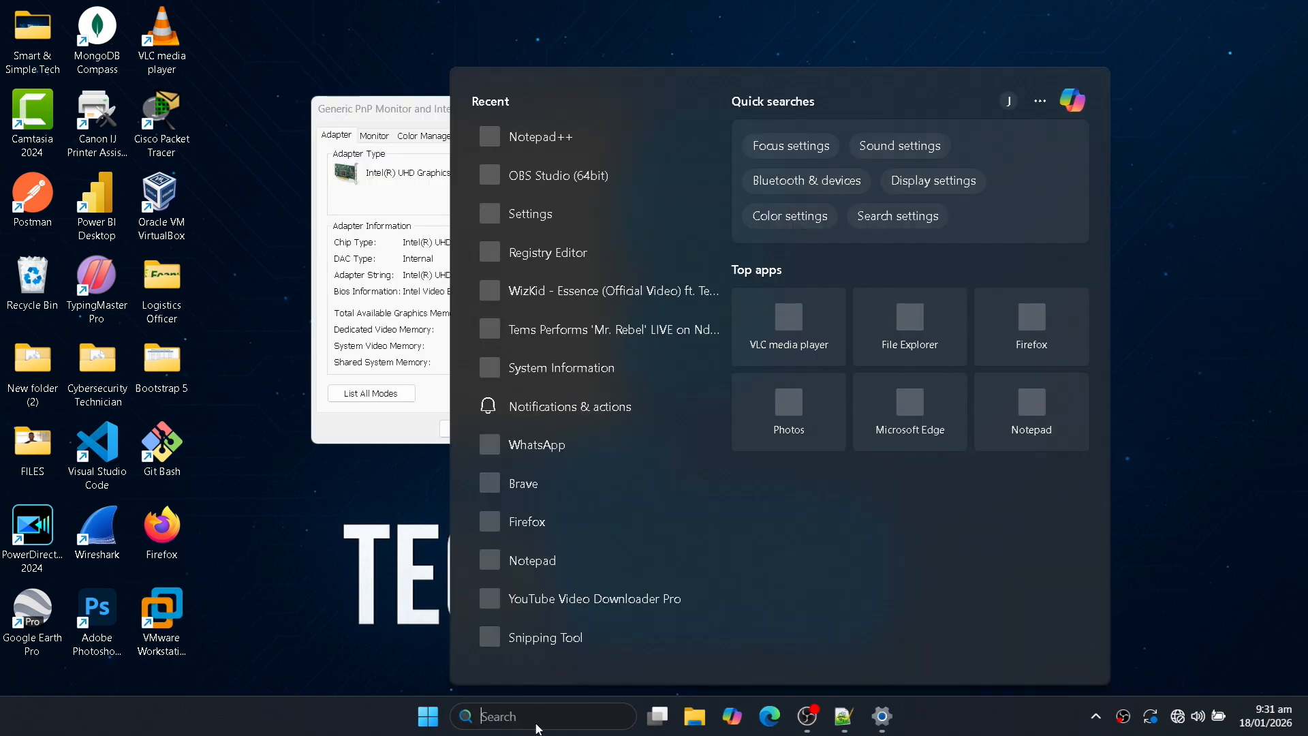
{"action": "type", "text": "registry"}
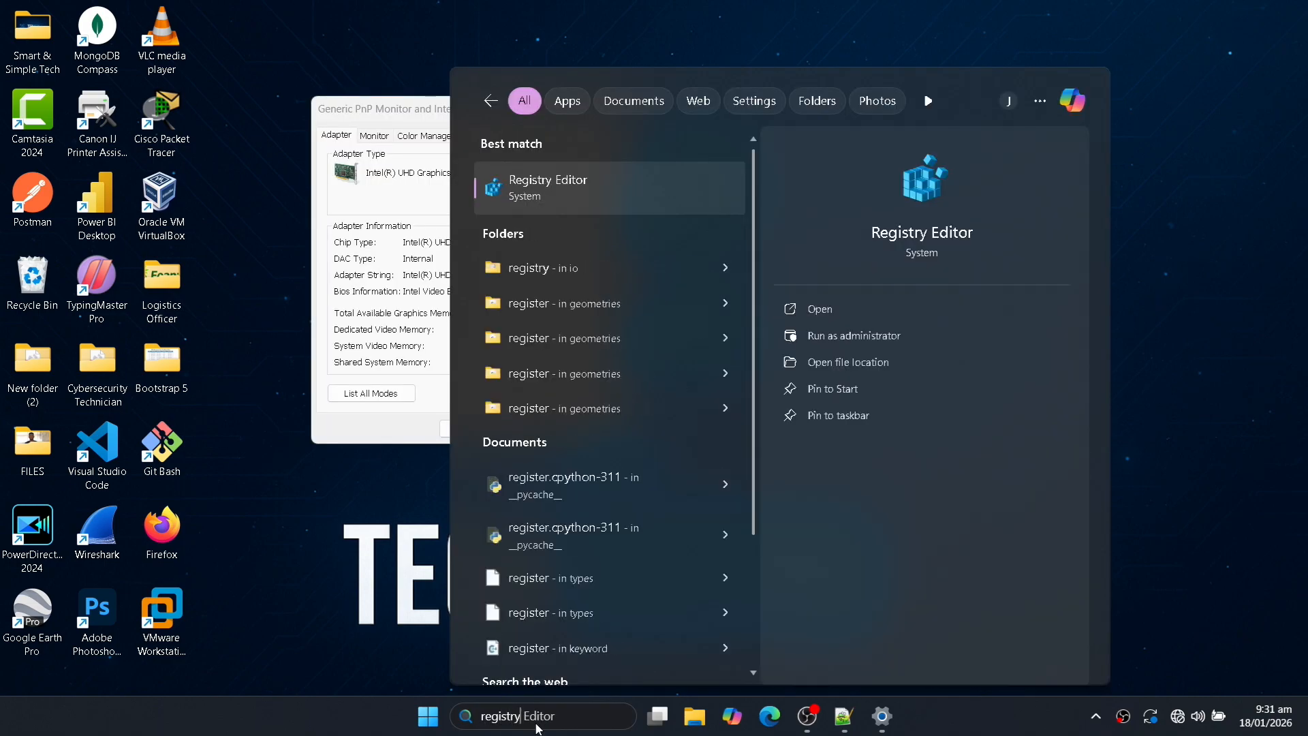
{"action": "type", "text": " editor"}
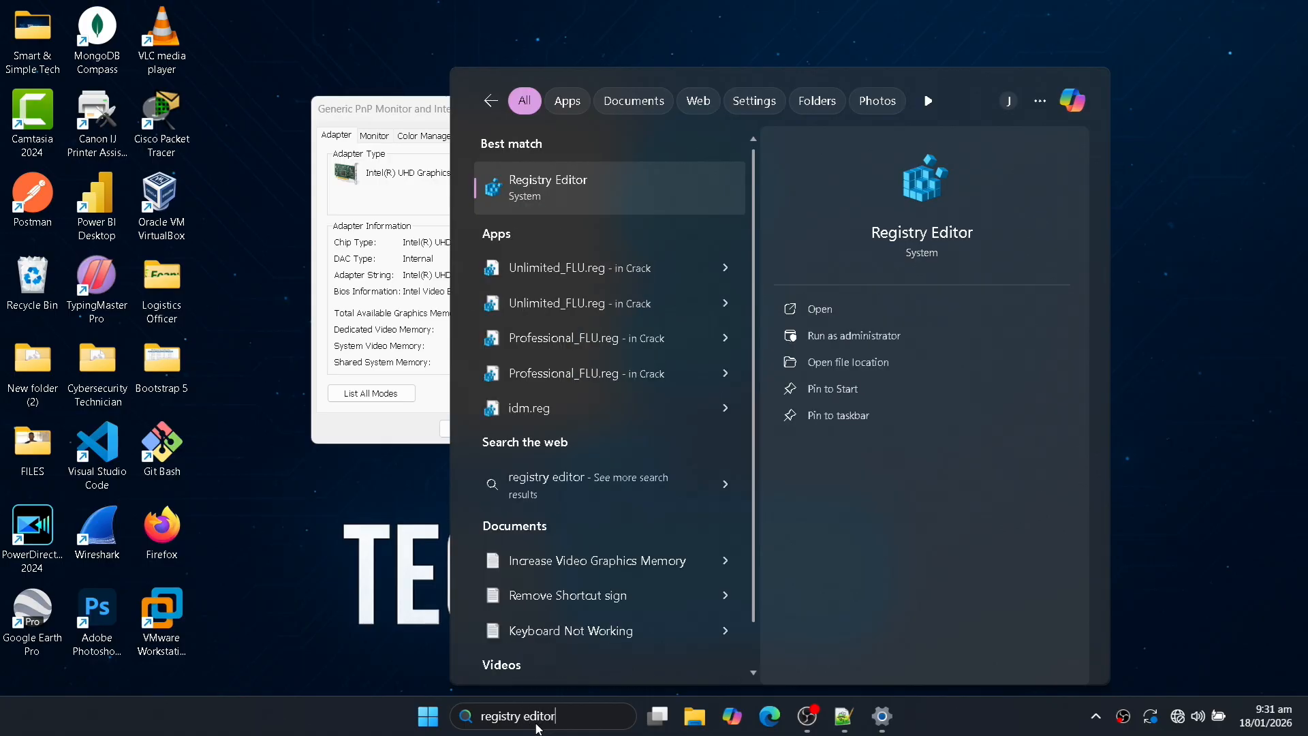
{"action": "left_click", "coordinate": [842, 338]}
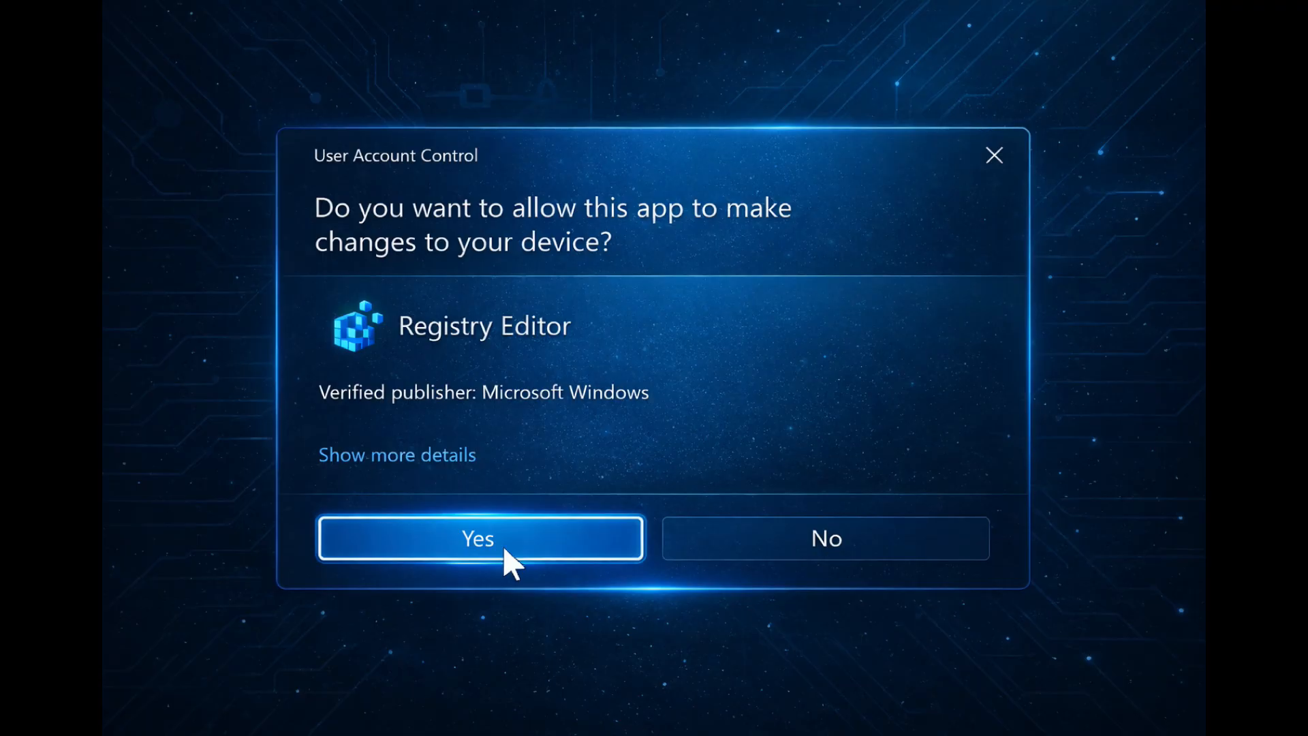
{"action": "left_click", "coordinate": [505, 549]}
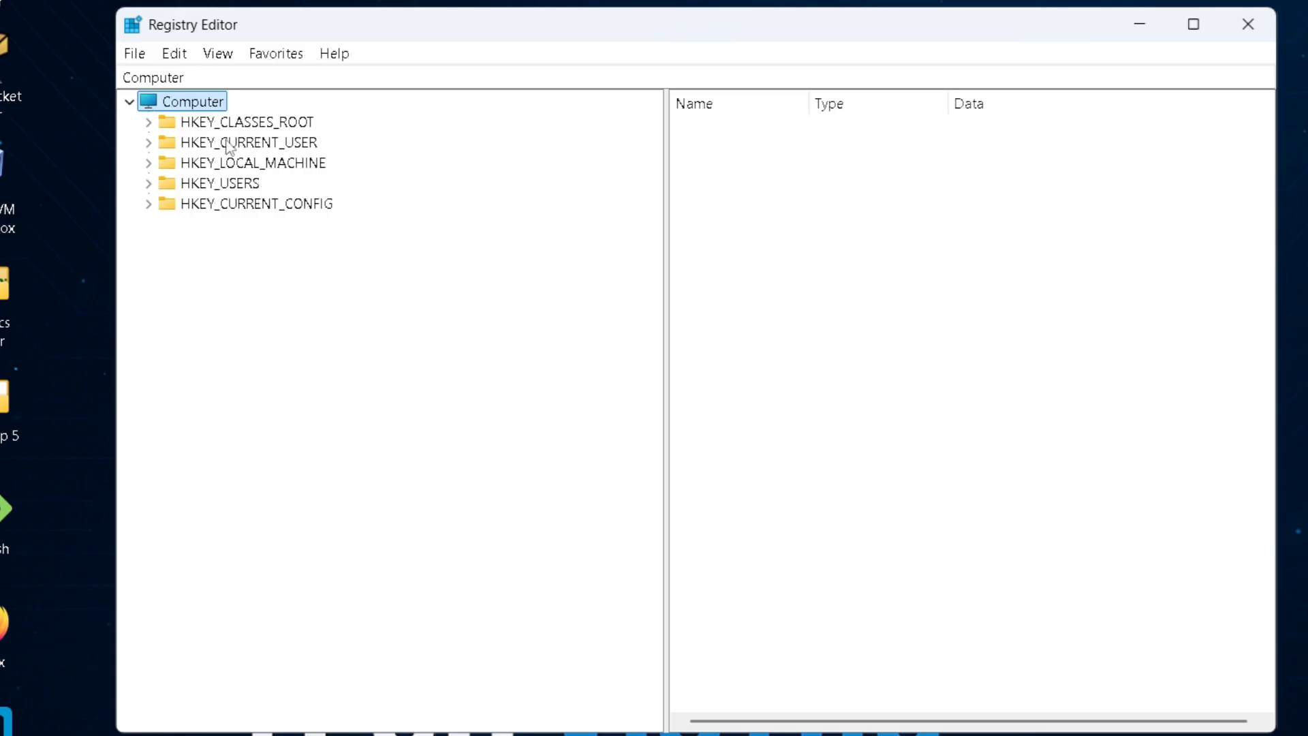
Browse the registry to HKEY_LOCAL_MACHINE\SOFTWARE\Intel and expand the Intel key.
{"action": "double_click", "coordinate": [229, 165]}
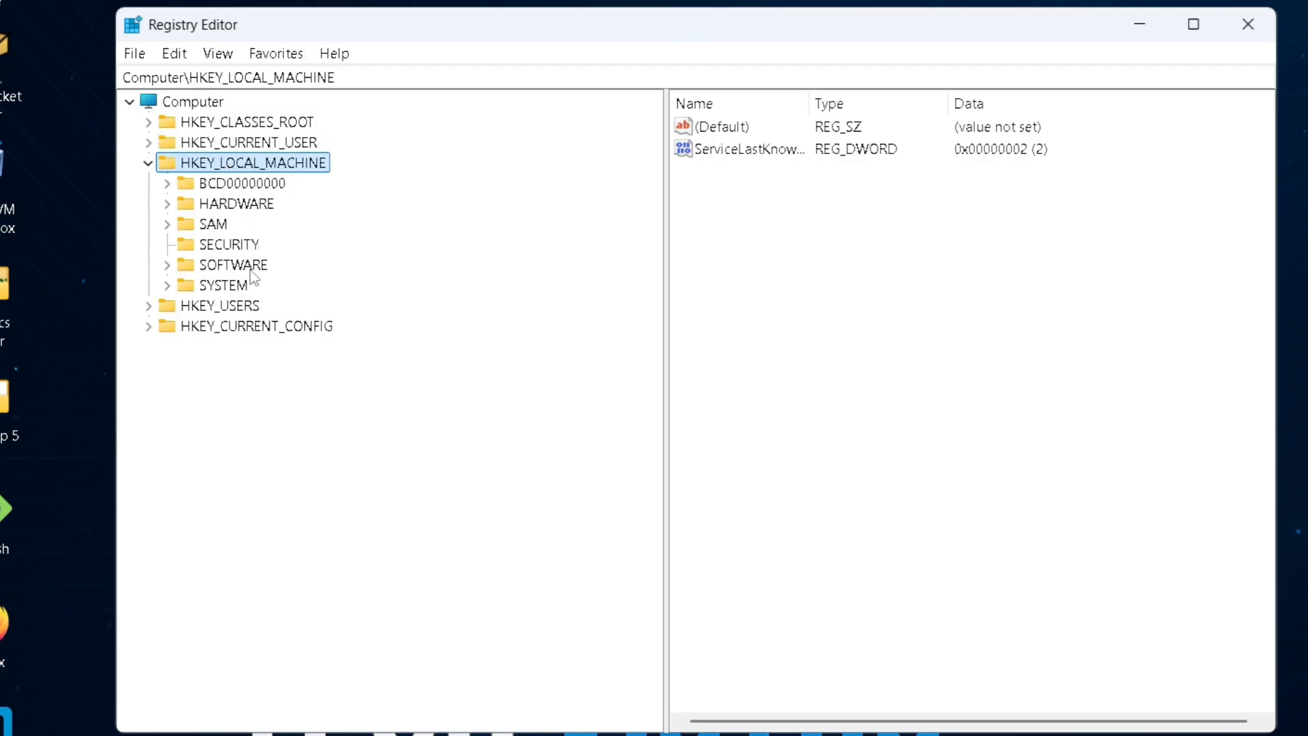
{"action": "double_click", "coordinate": [251, 271]}
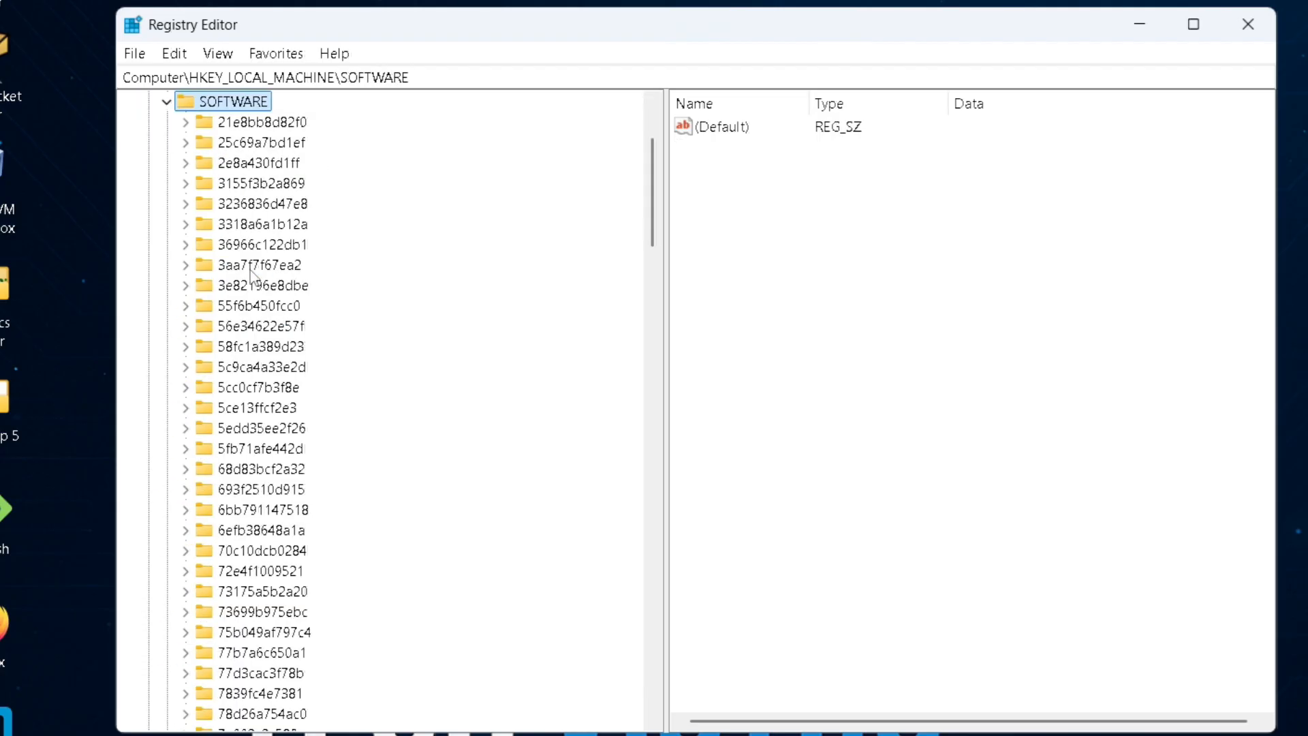
{"action": "scroll", "coordinate": [251, 271], "scroll_direction": "down", "scroll_amount": 11}
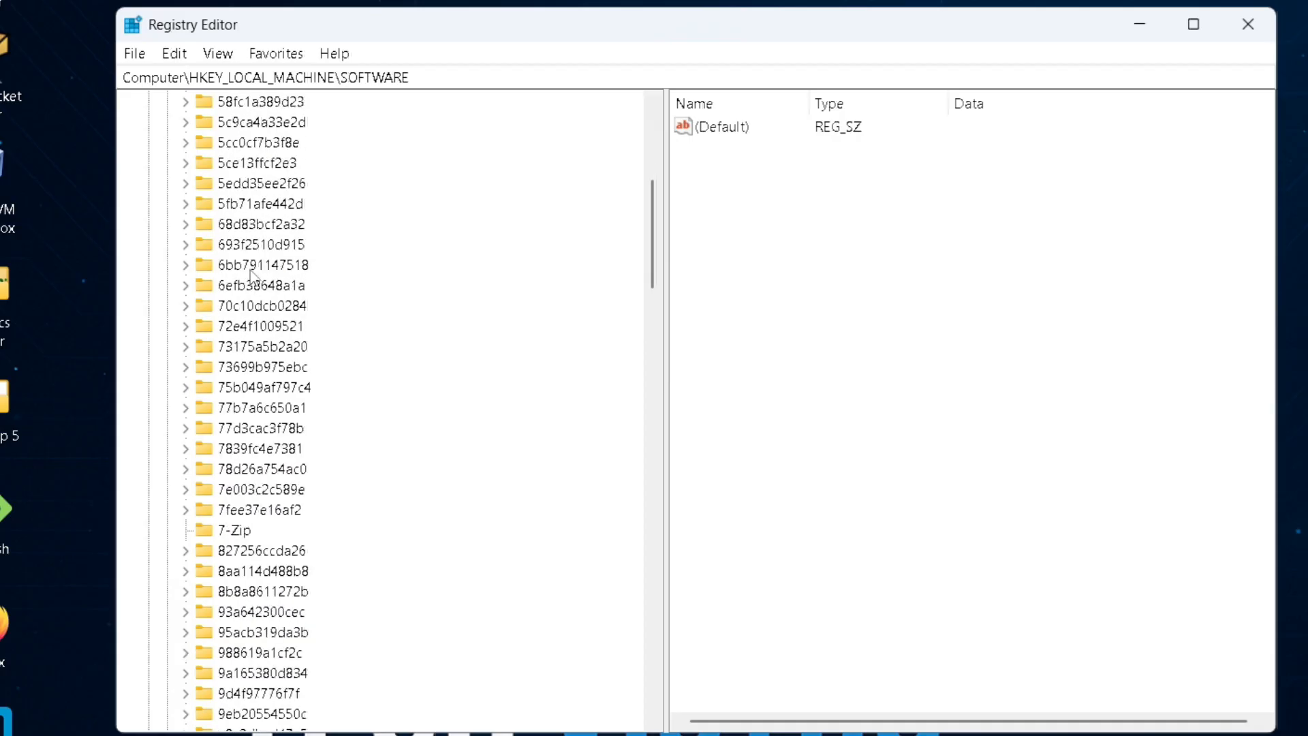
{"action": "scroll", "coordinate": [251, 270], "scroll_direction": "down", "scroll_amount": 11}
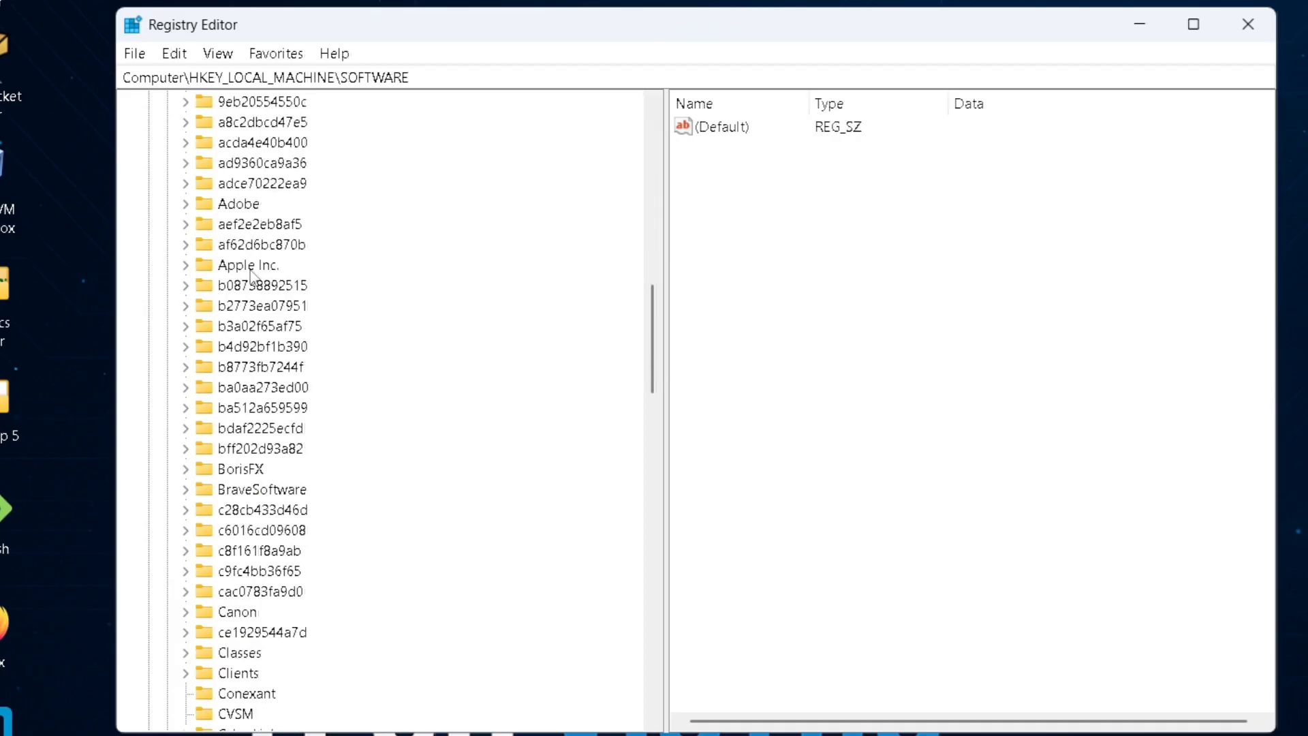
{"action": "scroll", "coordinate": [250, 270], "scroll_direction": "down", "scroll_amount": 11}
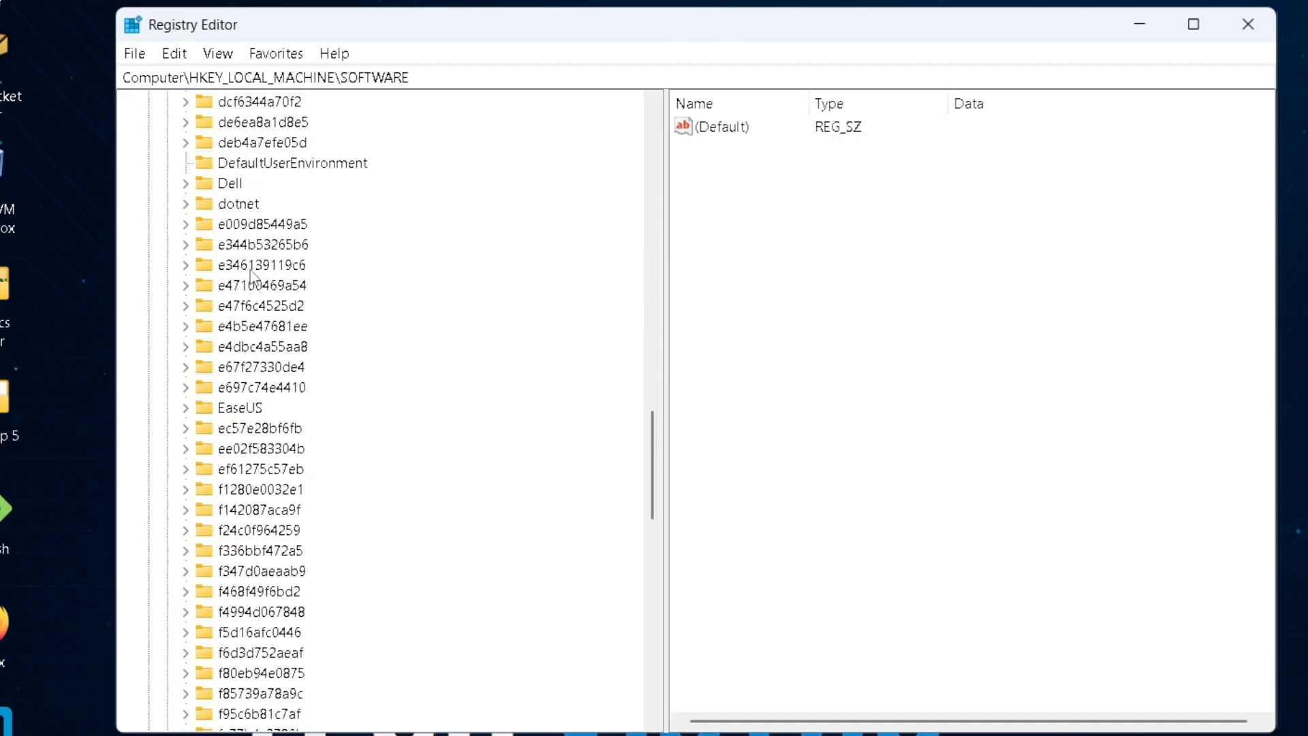
{"action": "scroll", "coordinate": [251, 270], "scroll_direction": "down", "scroll_amount": 3}
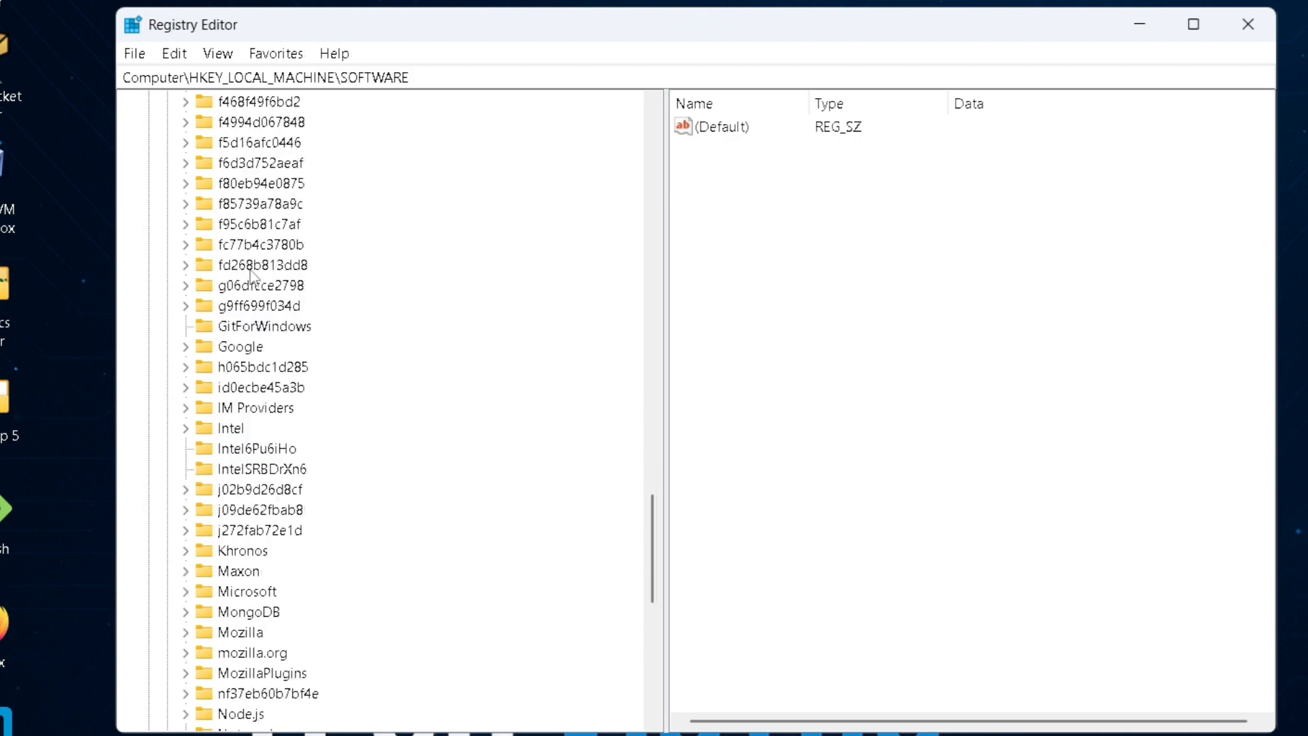
{"action": "scroll", "coordinate": [251, 273], "scroll_direction": "down", "scroll_amount": 1}
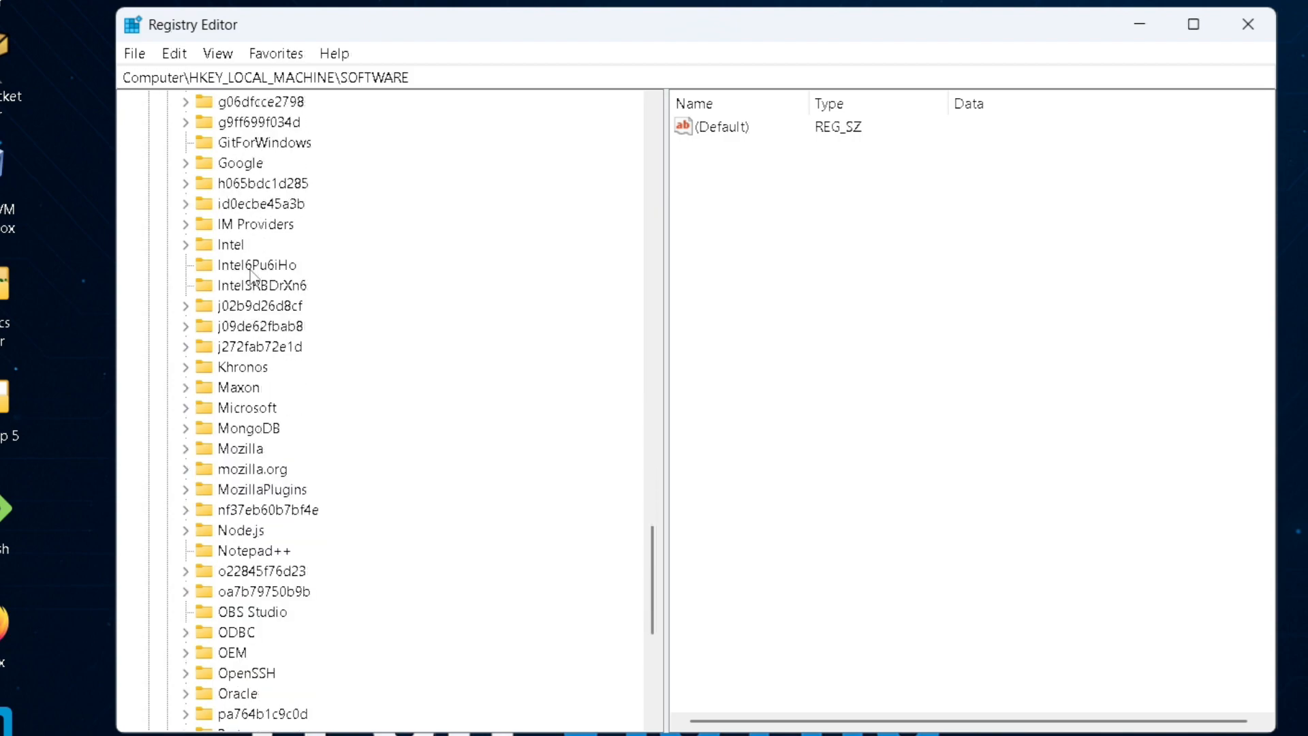
{"action": "left_click", "coordinate": [232, 245]}
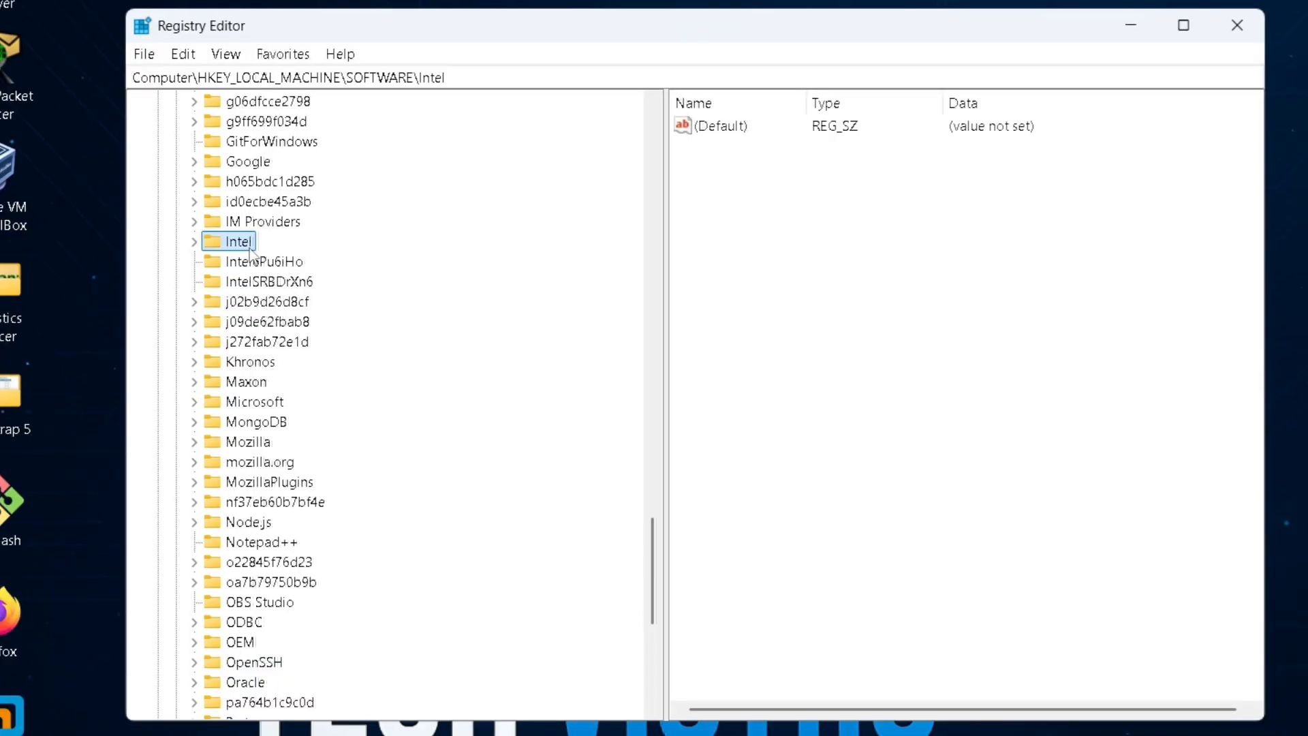
{"action": "double_click", "coordinate": [239, 243]}
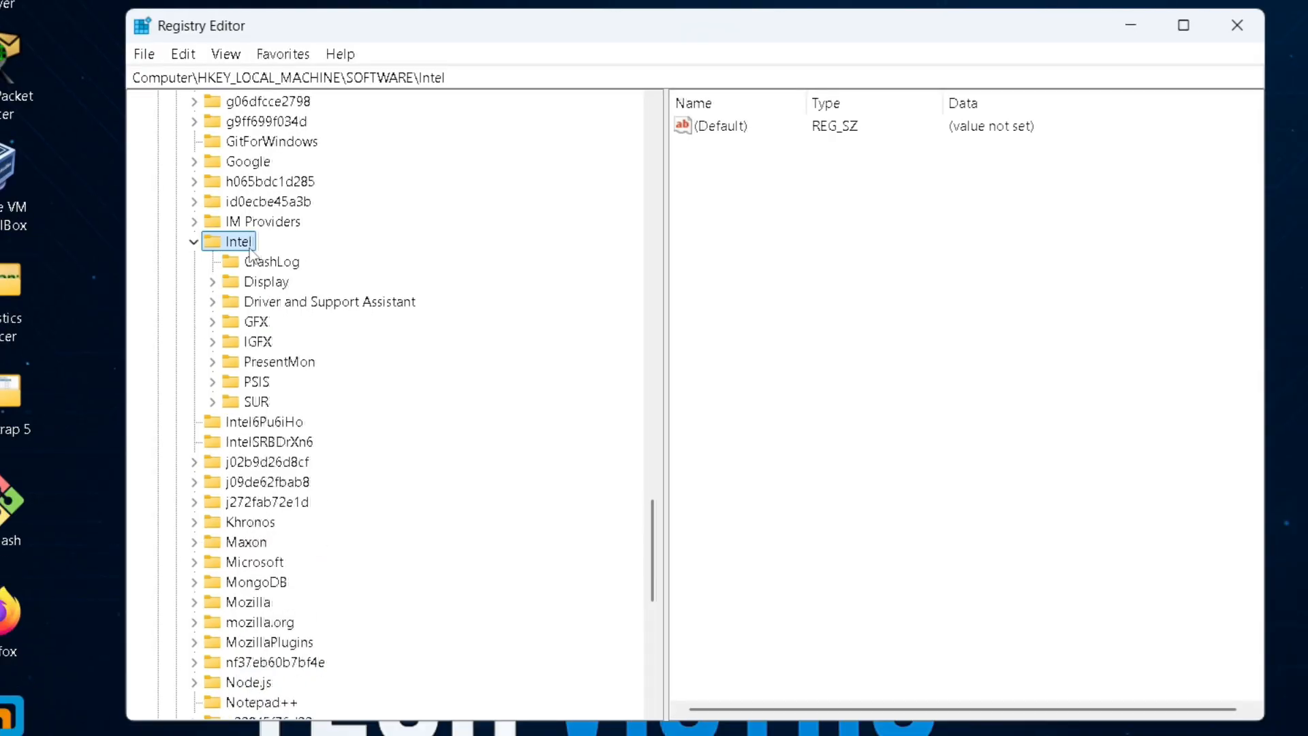
Create a new key named GMM under the Intel key.
{"action": "right_click", "coordinate": [250, 249]}
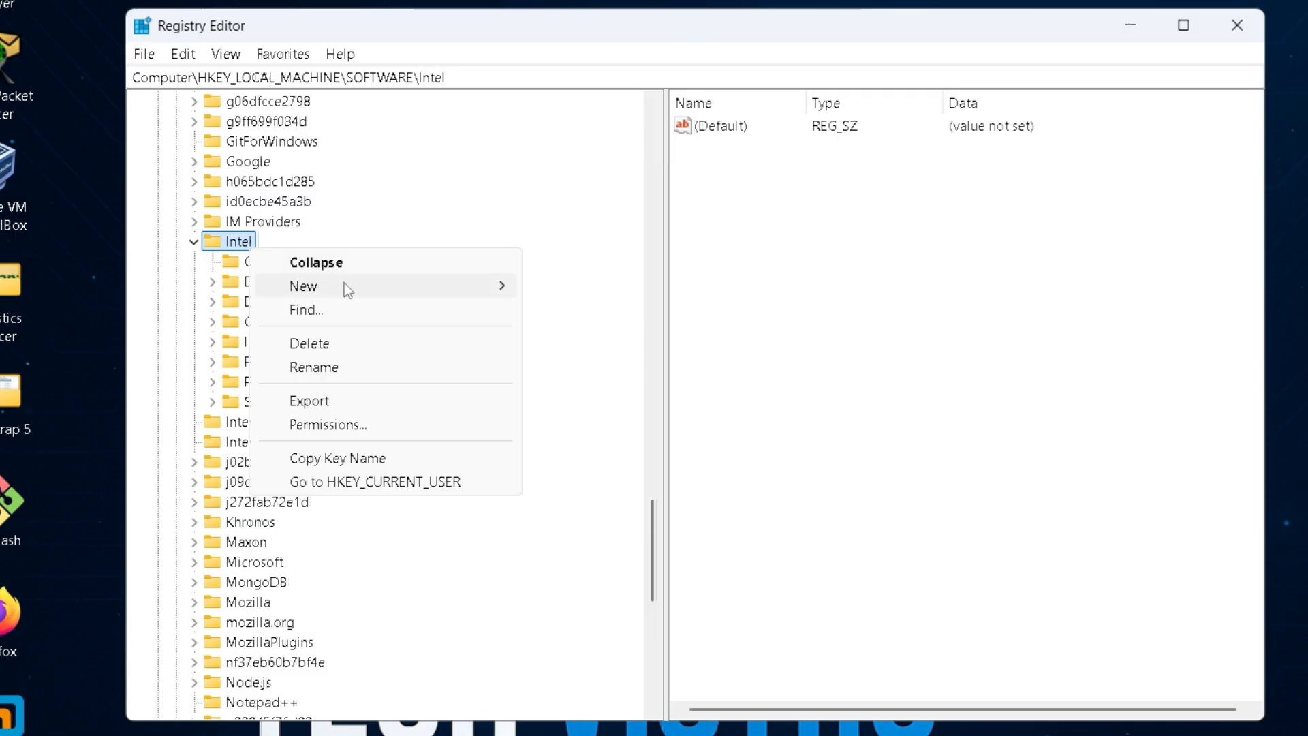
{"action": "mouse_move", "coordinate": [345, 284]}
{"action": "left_click", "coordinate": [588, 285]}
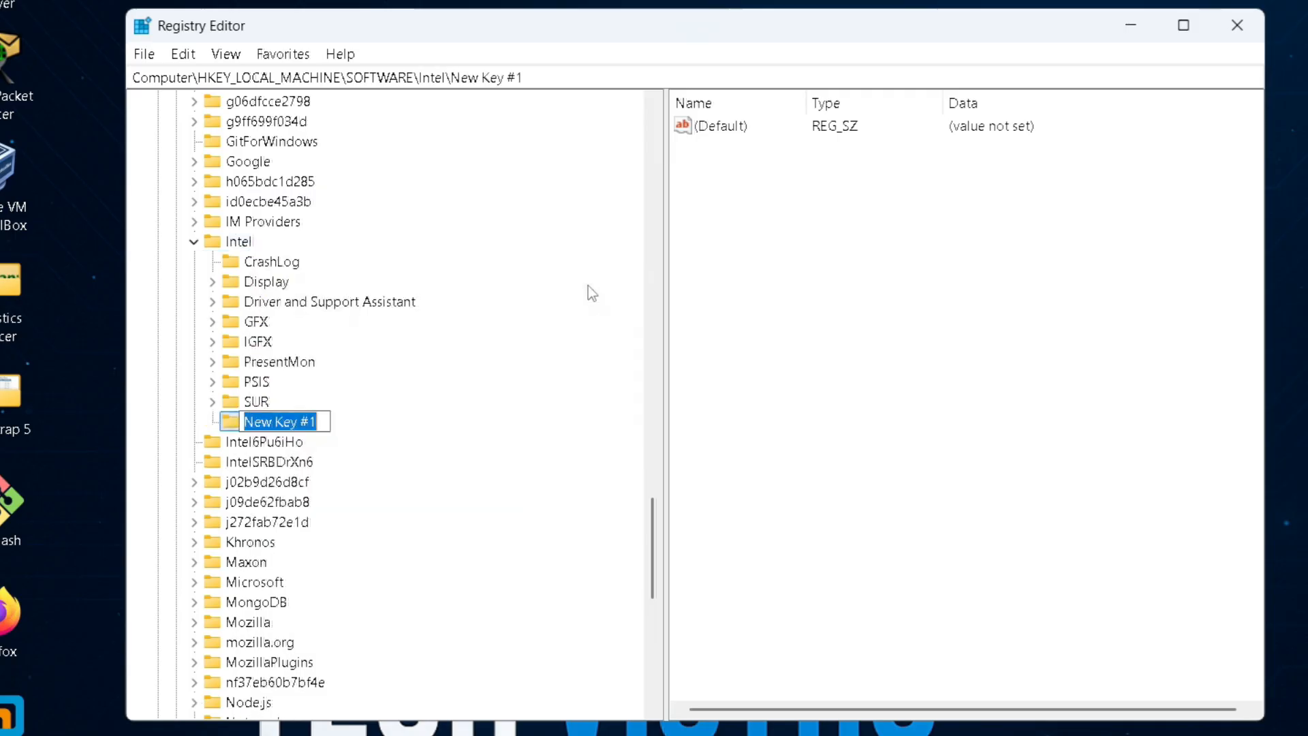
{"action": "key", "text": "BackSpace"}
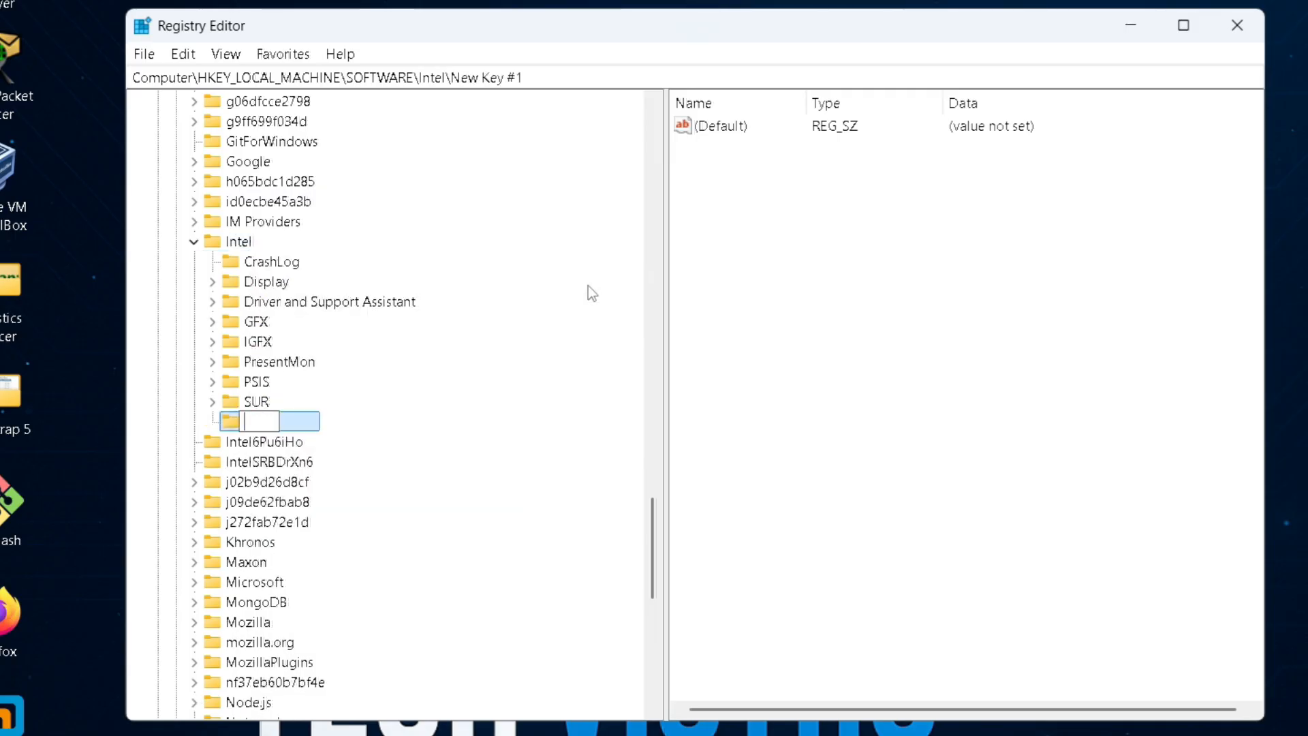
{"action": "type", "text": "GMM"}
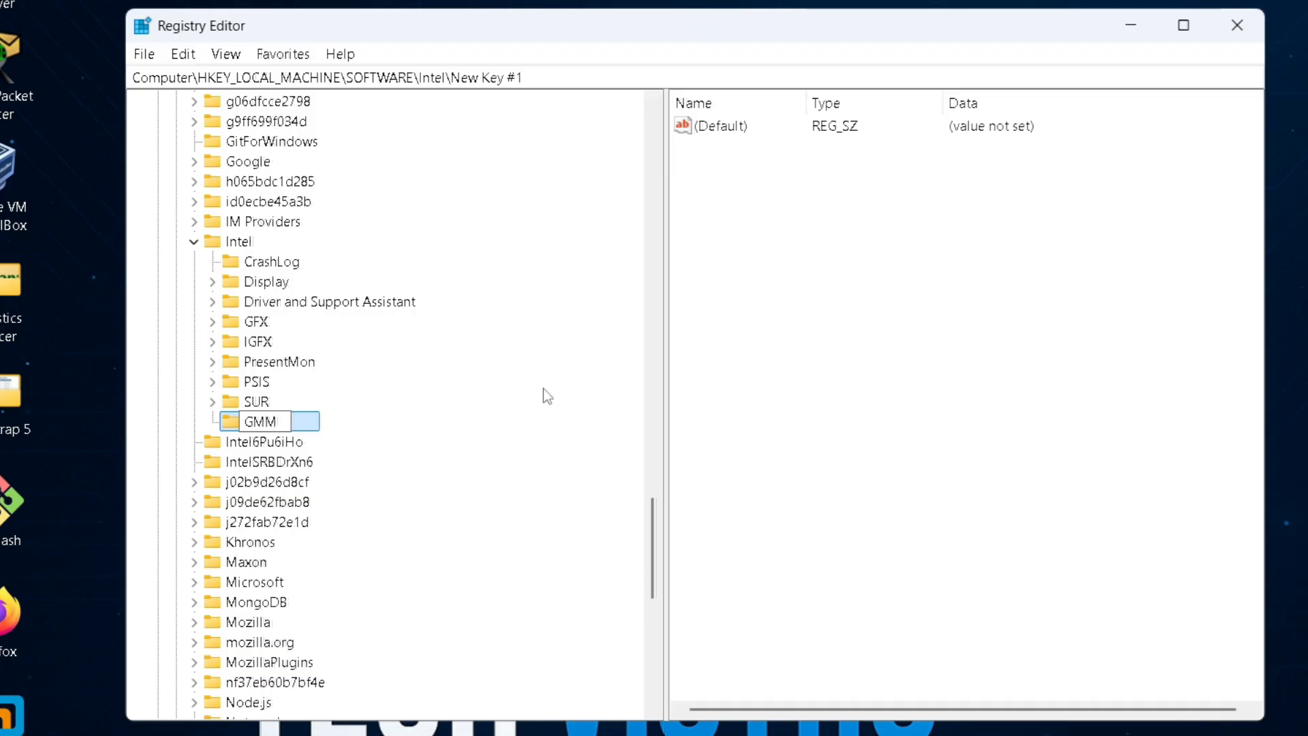
{"action": "key", "text": "Return"}
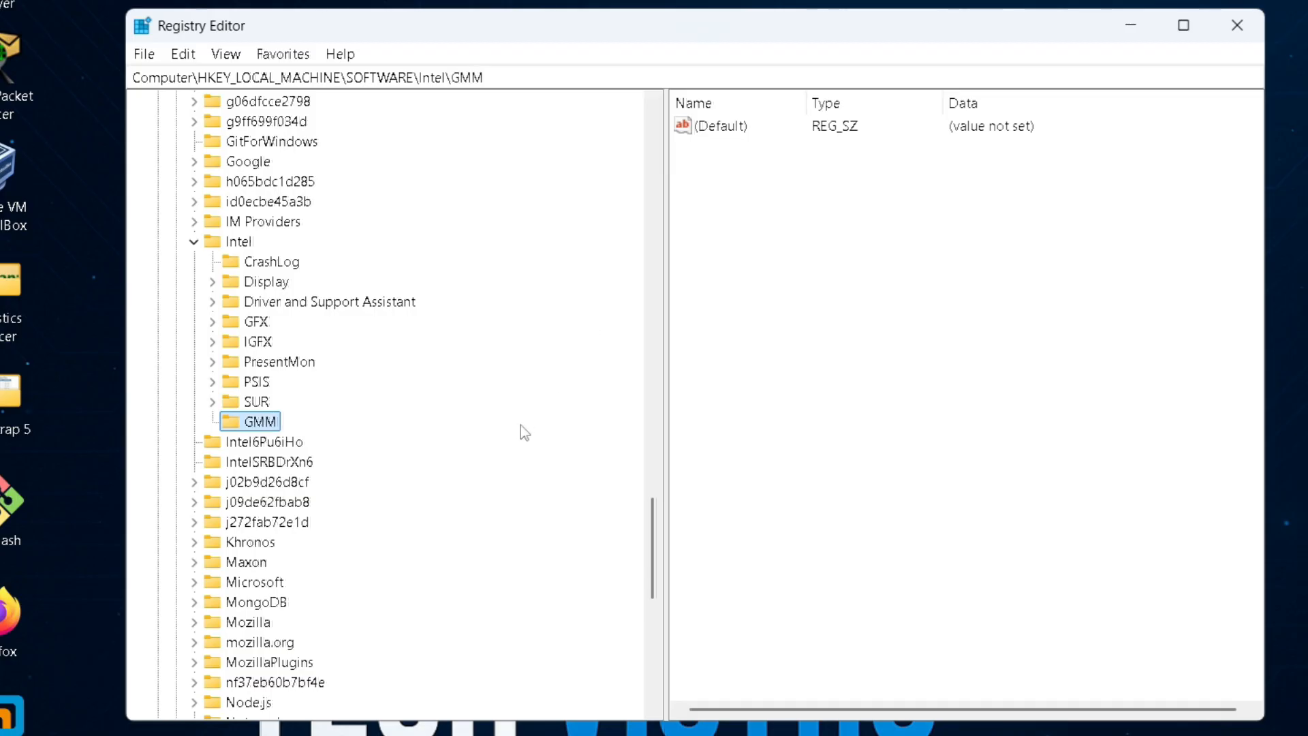
Create a DWORD (32-bit) value named DedicatedSegmentSize in the GMM key and open it for editing.
{"action": "right_click", "coordinate": [832, 250]}
{"action": "mouse_move", "coordinate": [888, 271]}
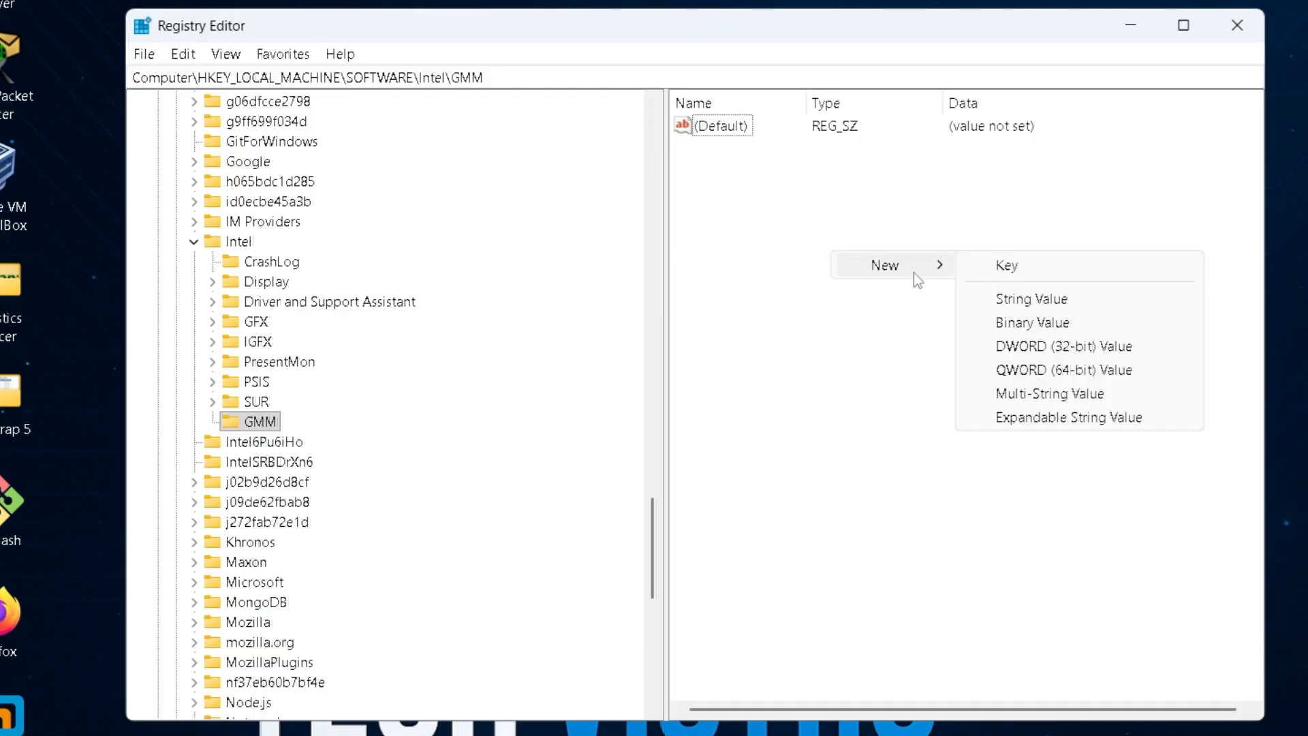
{"action": "left_click", "coordinate": [1086, 350]}
{"action": "key", "text": "BackSpace"}
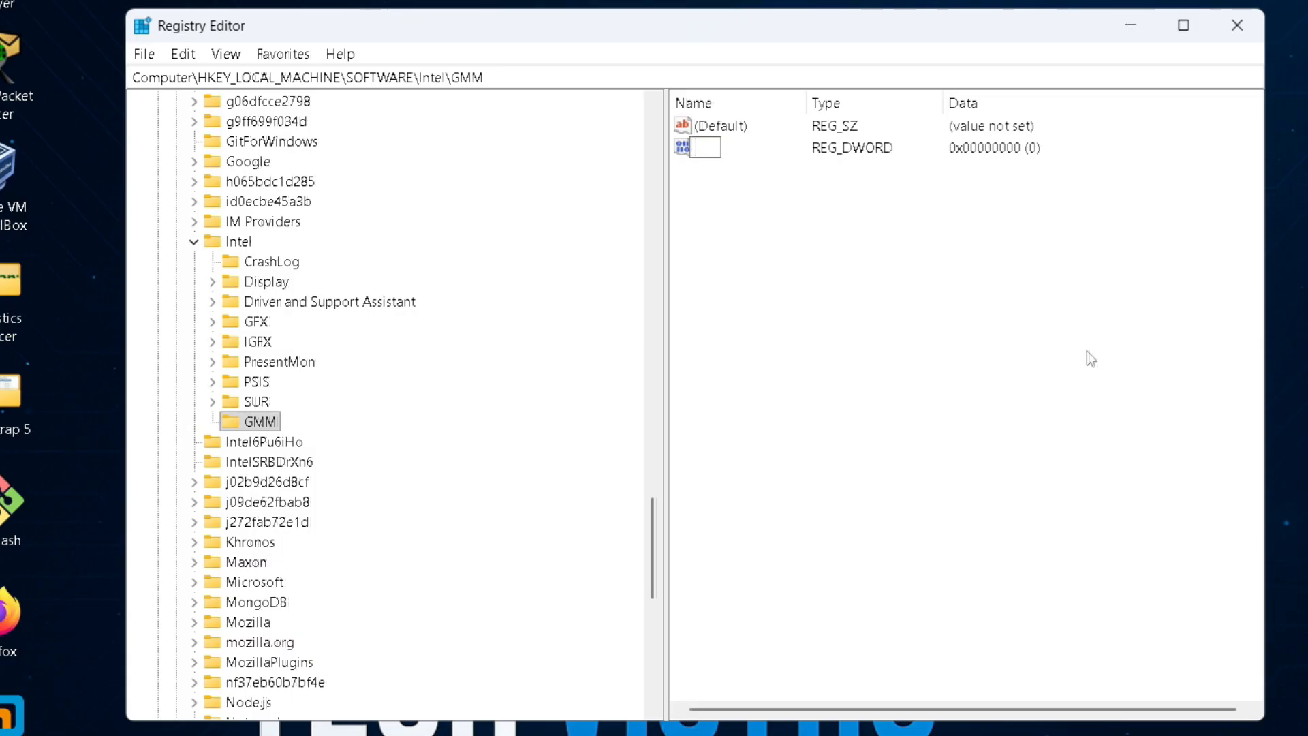
{"action": "type", "text": "Dedicat"}
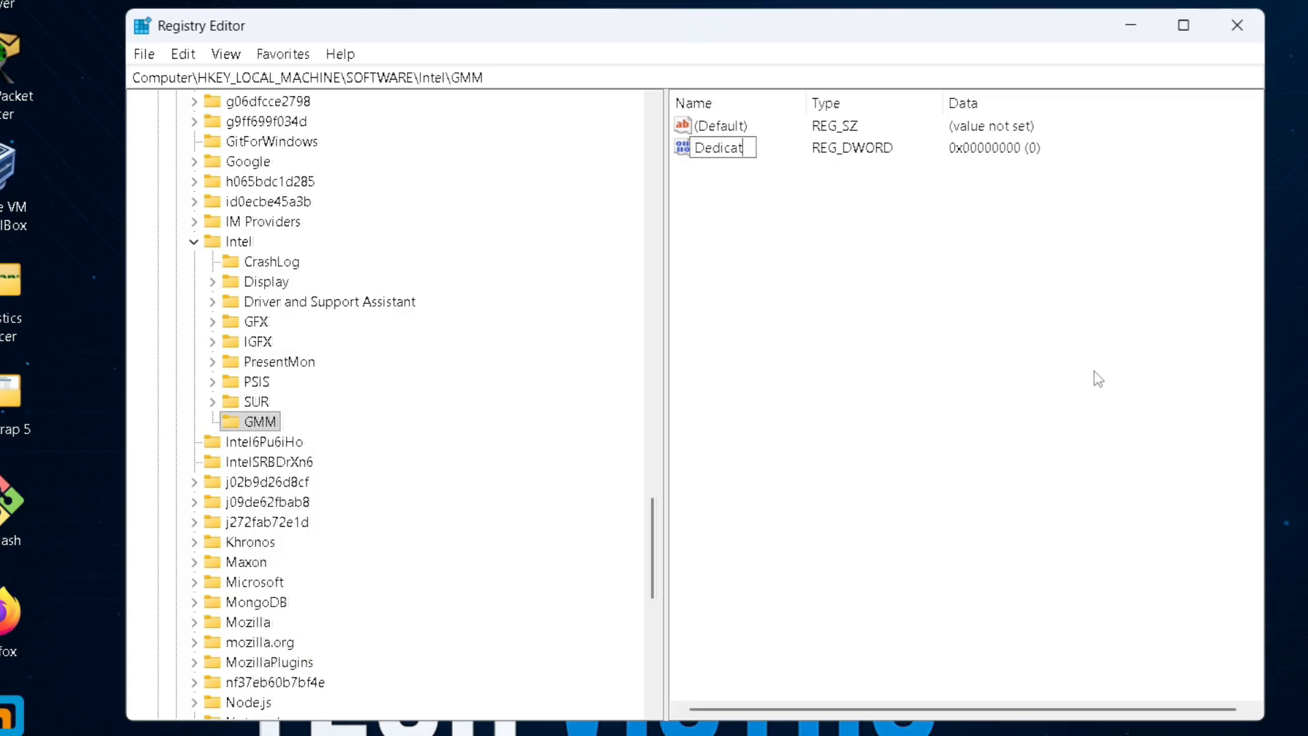
{"action": "type", "text": "edSeg"}
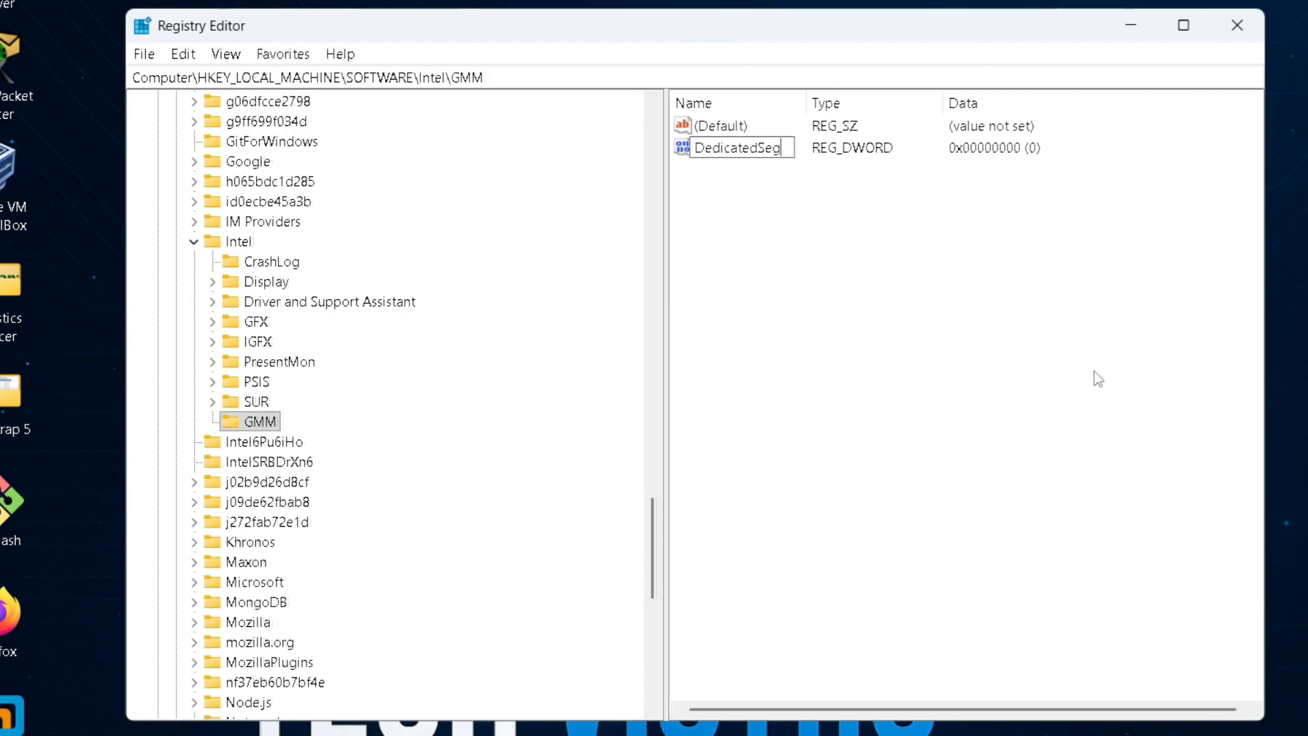
{"action": "type", "text": "mentSiz"}
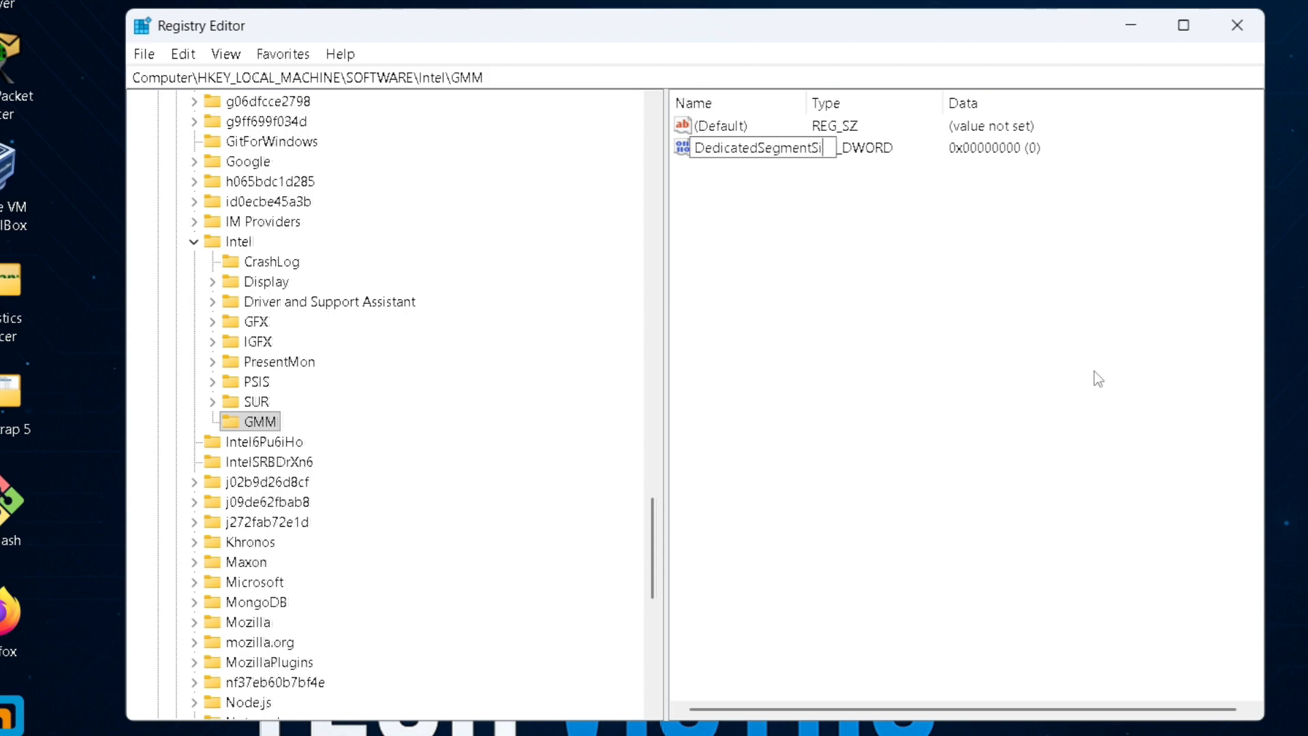
{"action": "type", "text": "e"}
{"action": "key", "text": "Return"}
{"action": "double_click", "coordinate": [755, 158]}
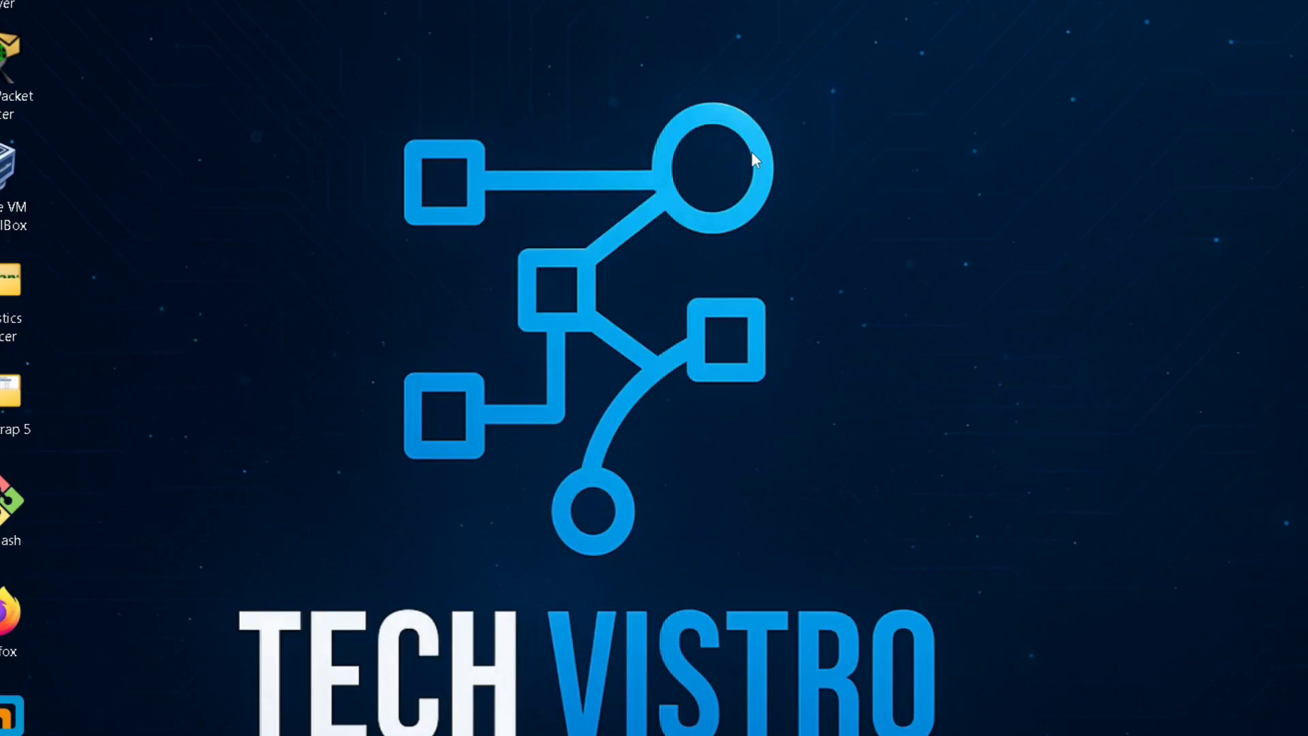
Open System Information to check the installed physical memory, and look up the matching video memory size in the Notepad++ list.
{"action": "left_click", "coordinate": [545, 726]}
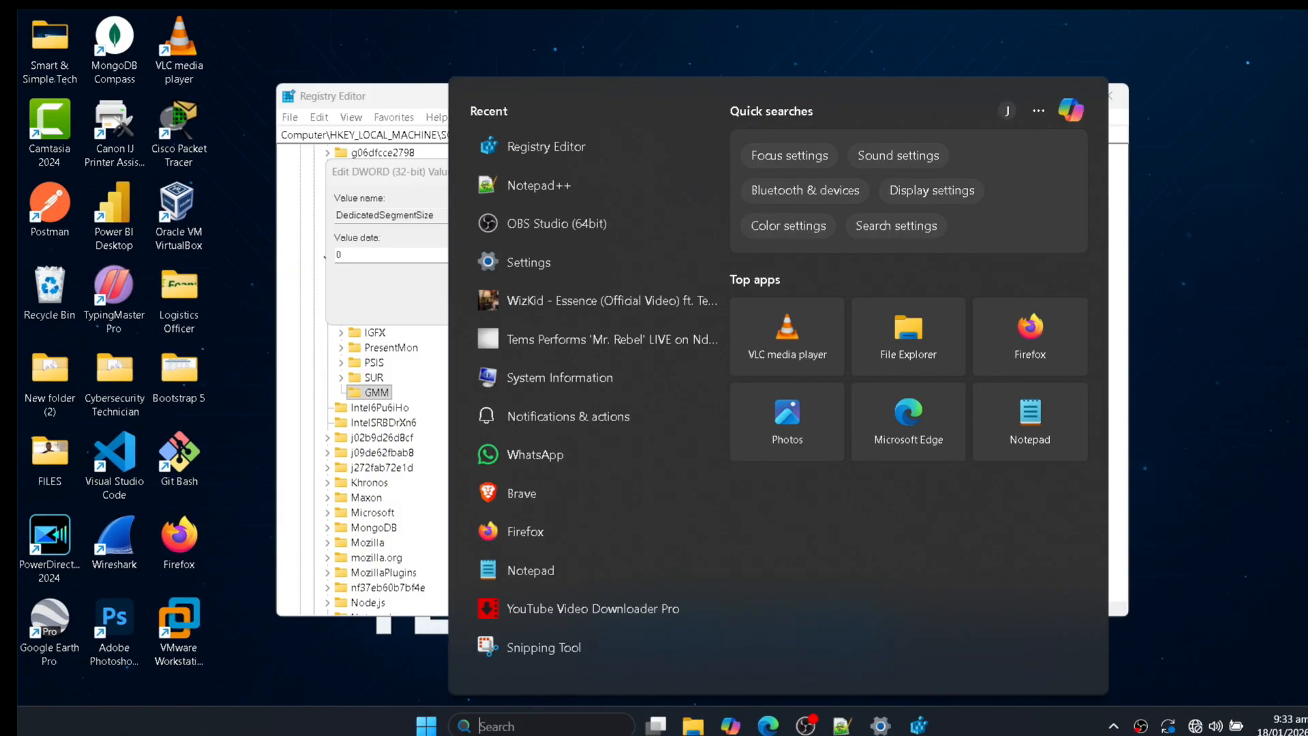
{"action": "type", "text": "system info"}
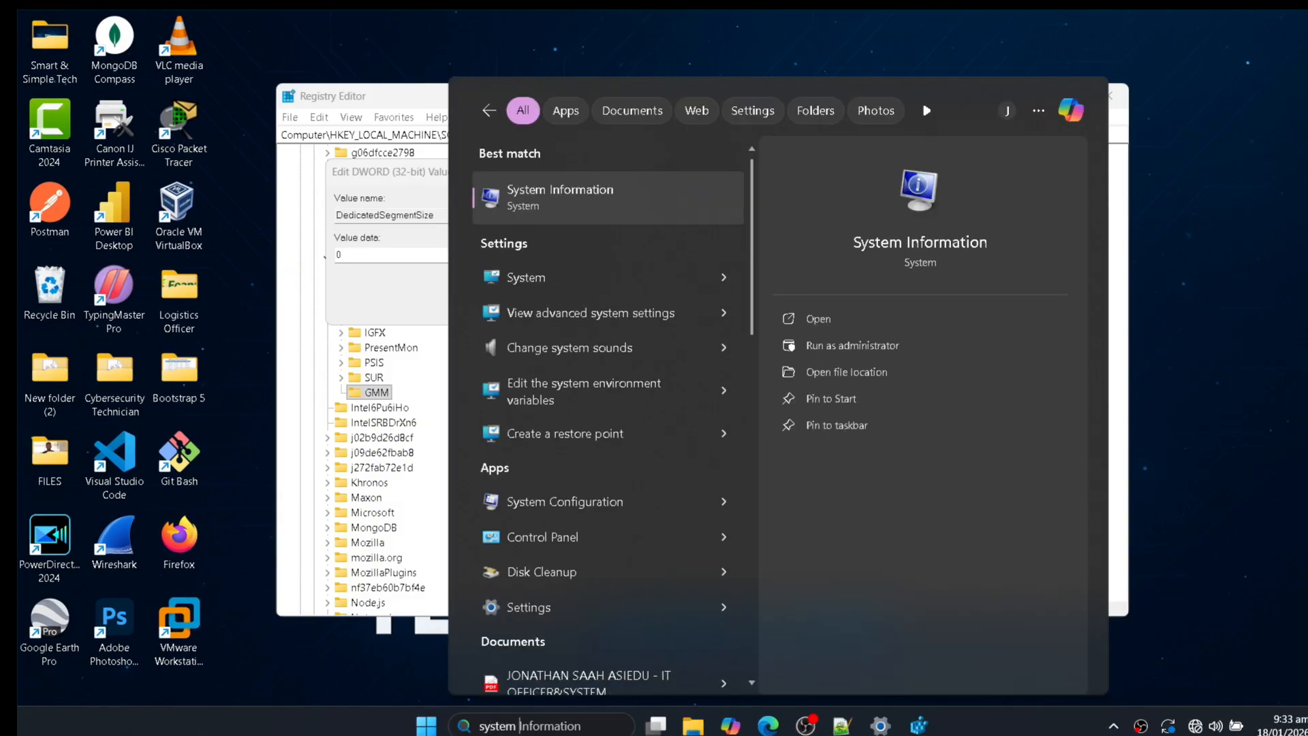
{"action": "type", "text": "rmation"}
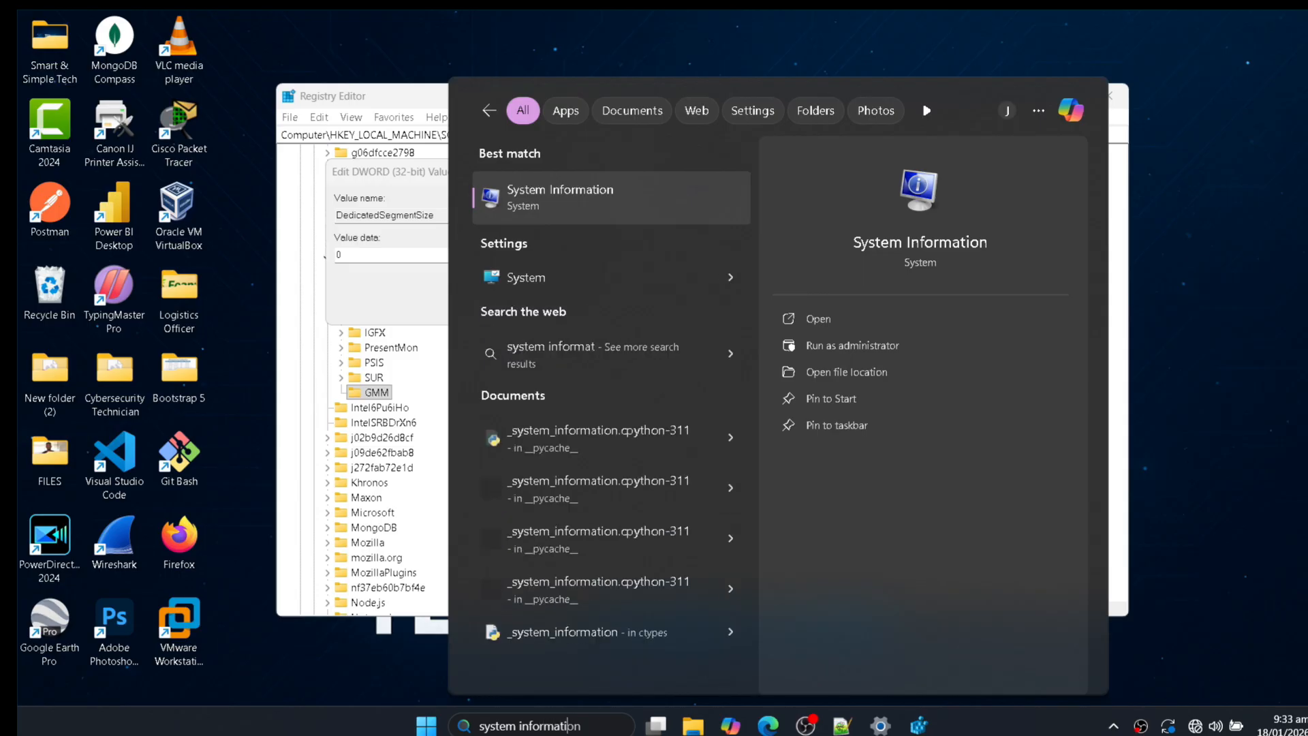
{"action": "left_click", "coordinate": [590, 216]}
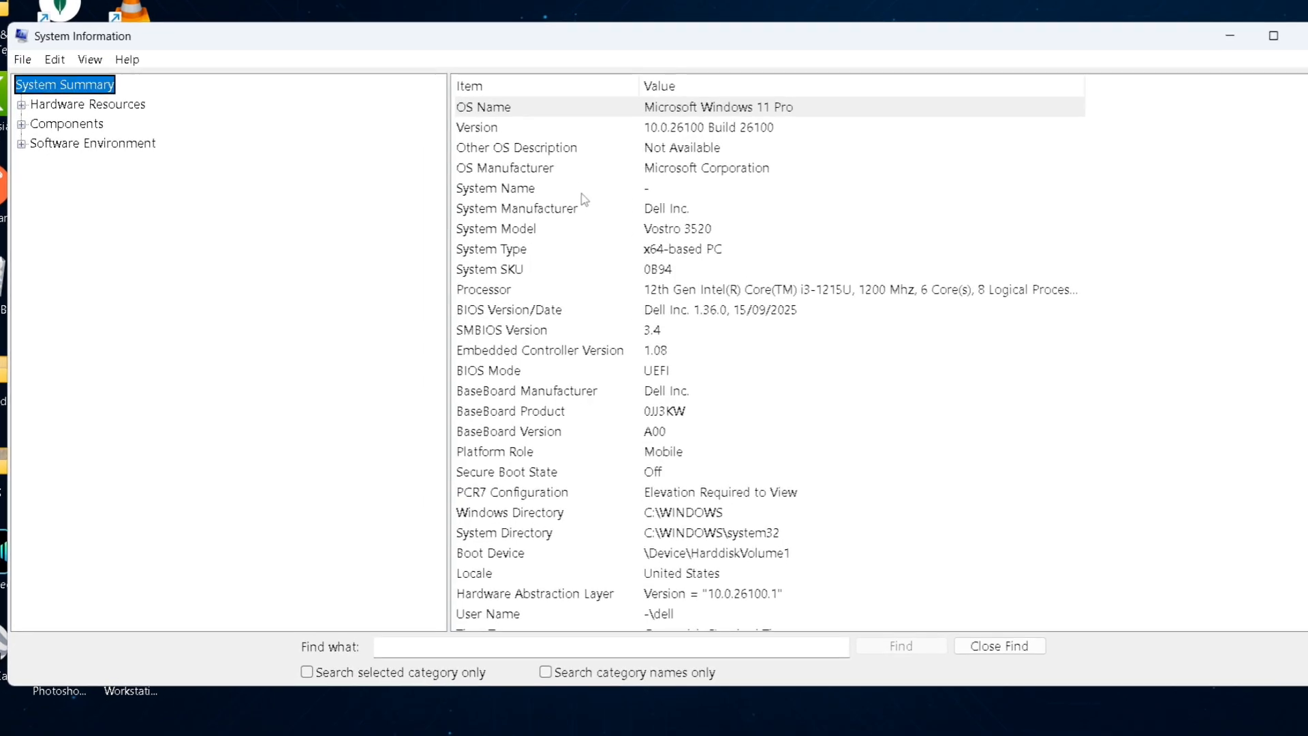
{"action": "scroll", "coordinate": [810, 355], "scroll_direction": "down", "scroll_amount": 5}
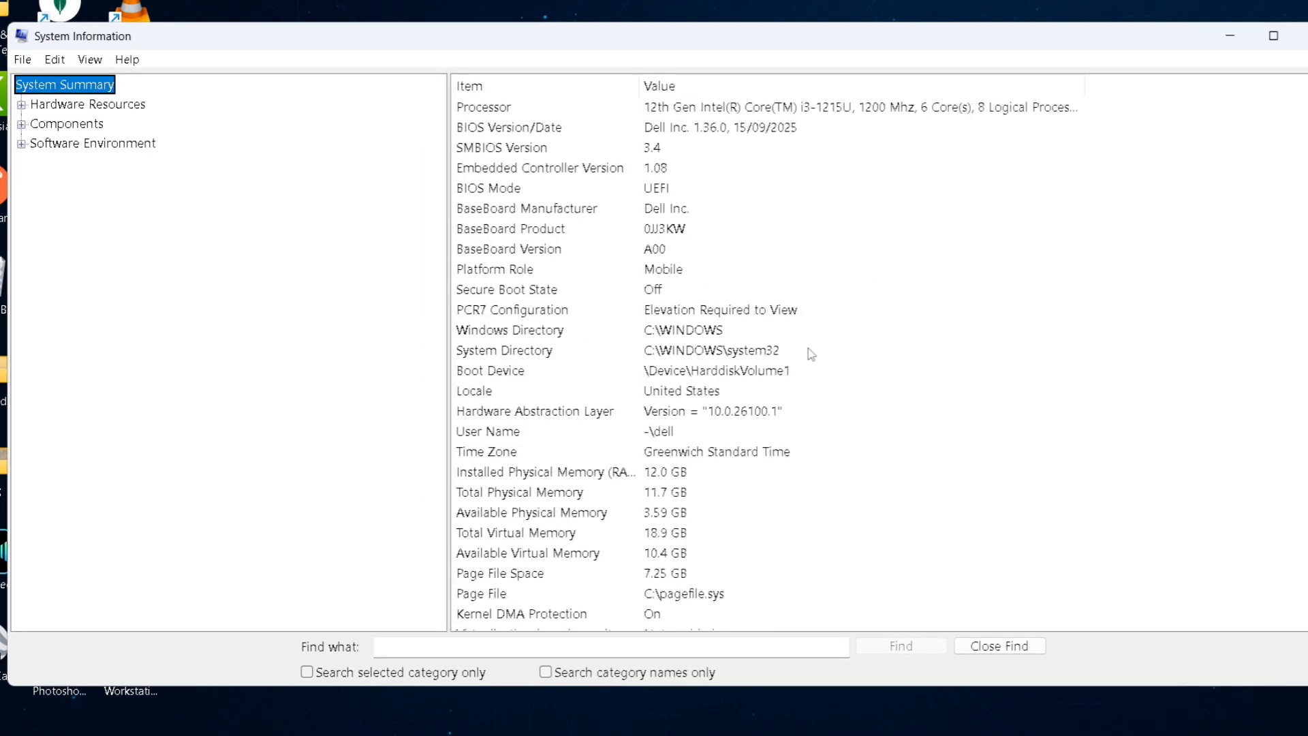
{"action": "scroll", "coordinate": [811, 354], "scroll_direction": "down", "scroll_amount": 1}
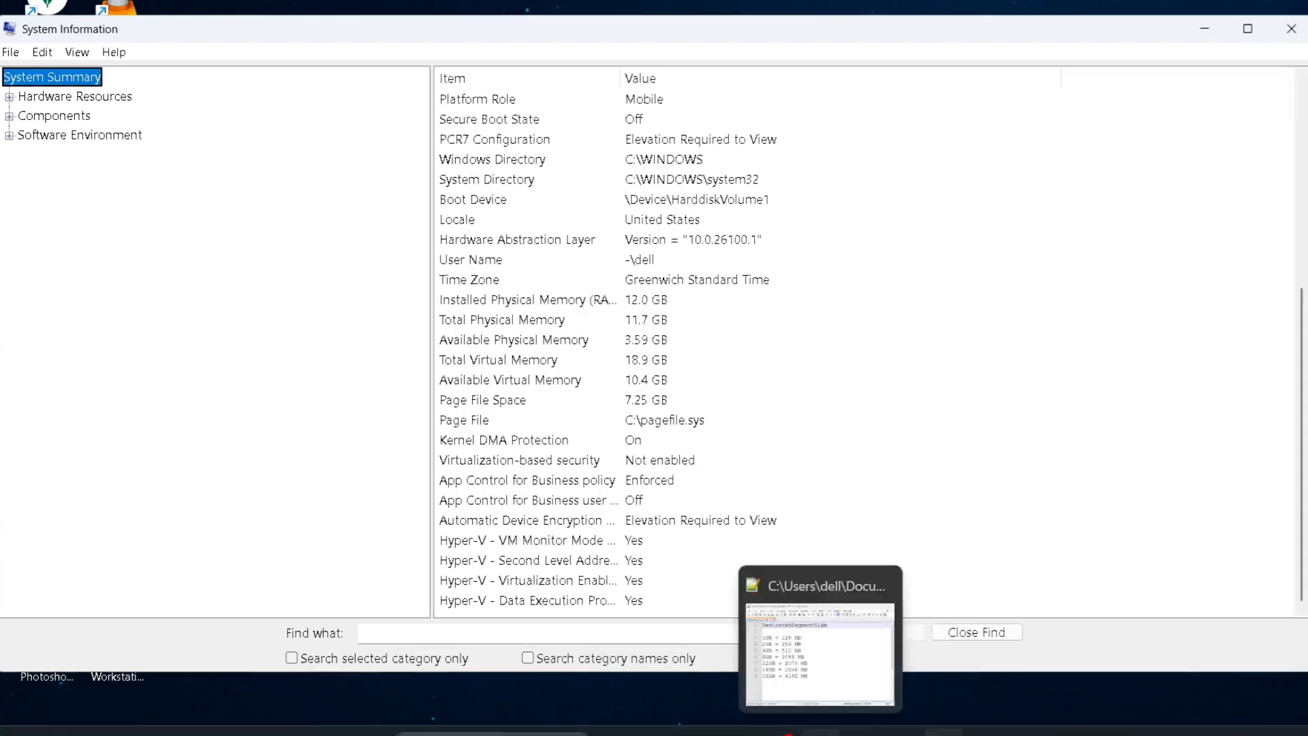
{"action": "left_click", "coordinate": [821, 733]}
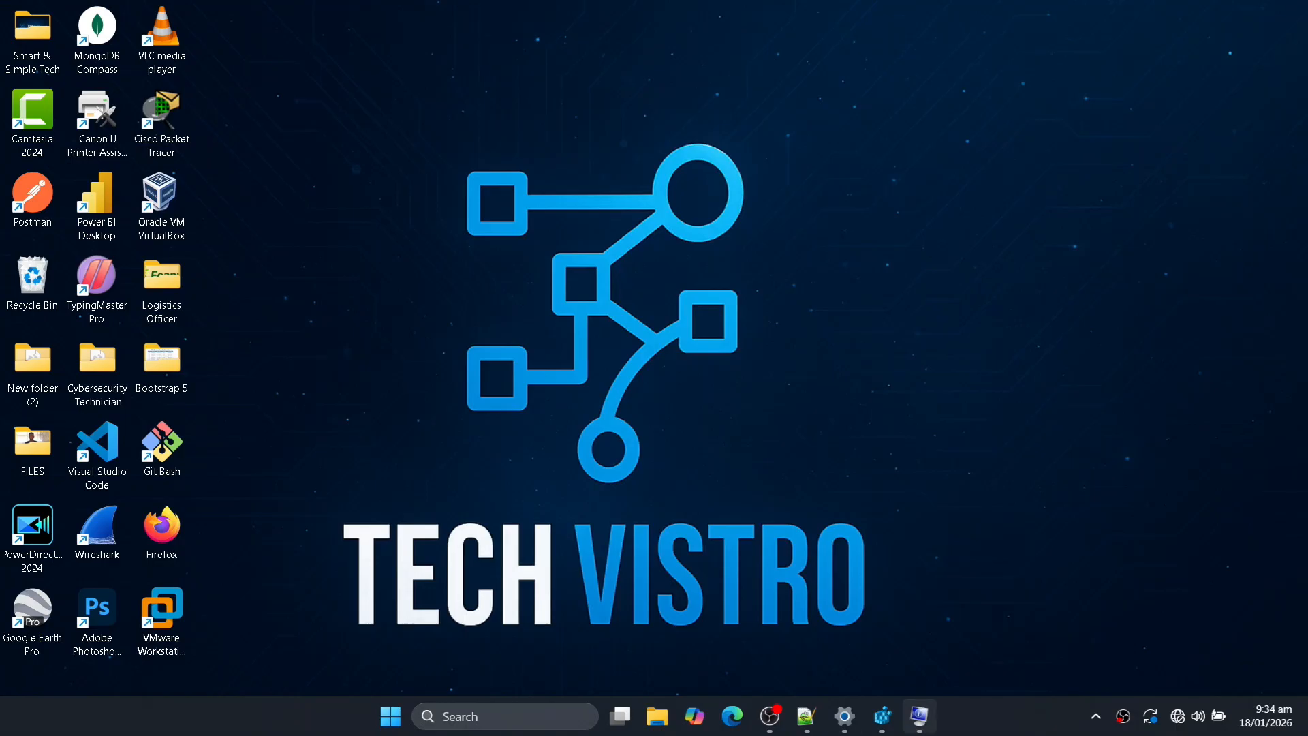
Switch back to Registry Editor and set the value data of DedicatedSegmentSize to 2070 with the Hexadecimal base.
{"action": "left_click", "coordinate": [882, 719]}
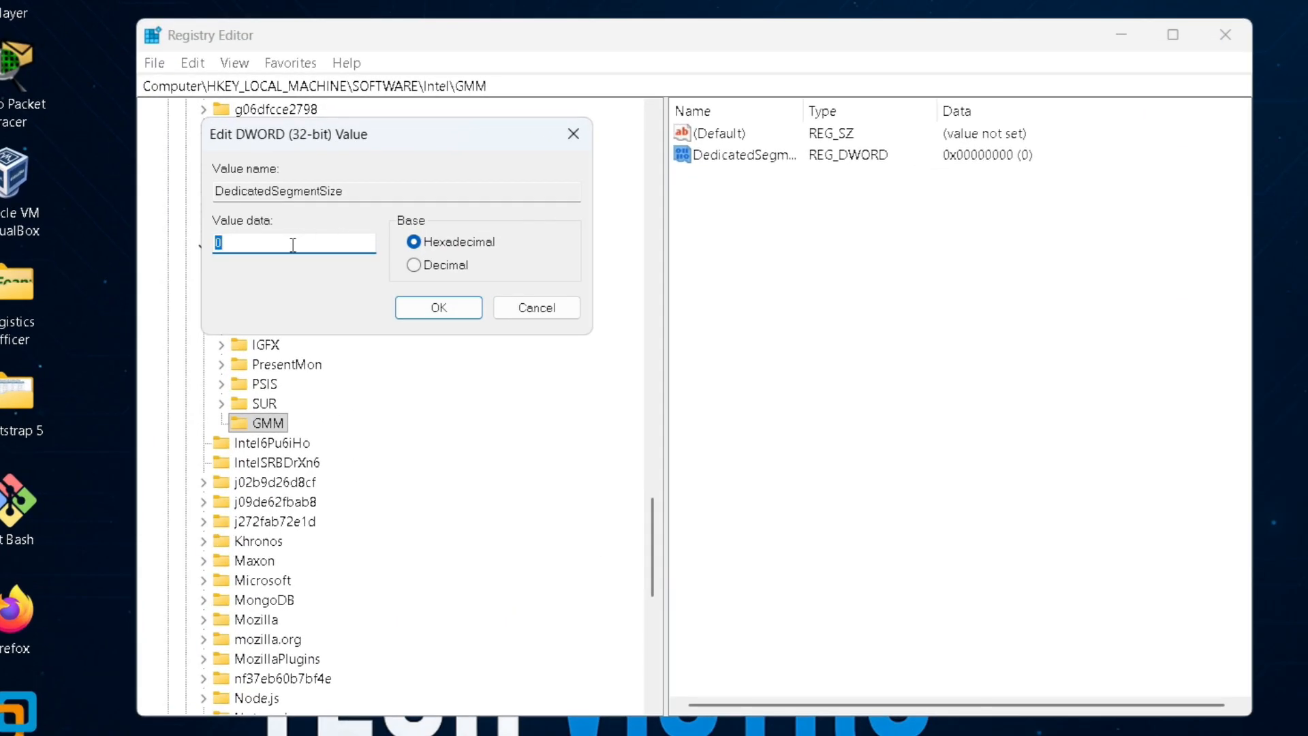
{"action": "left_click", "coordinate": [292, 245]}
{"action": "key", "text": "BackSpace"}
{"action": "type", "text": "2070"}
{"action": "left_click", "coordinate": [440, 308]}
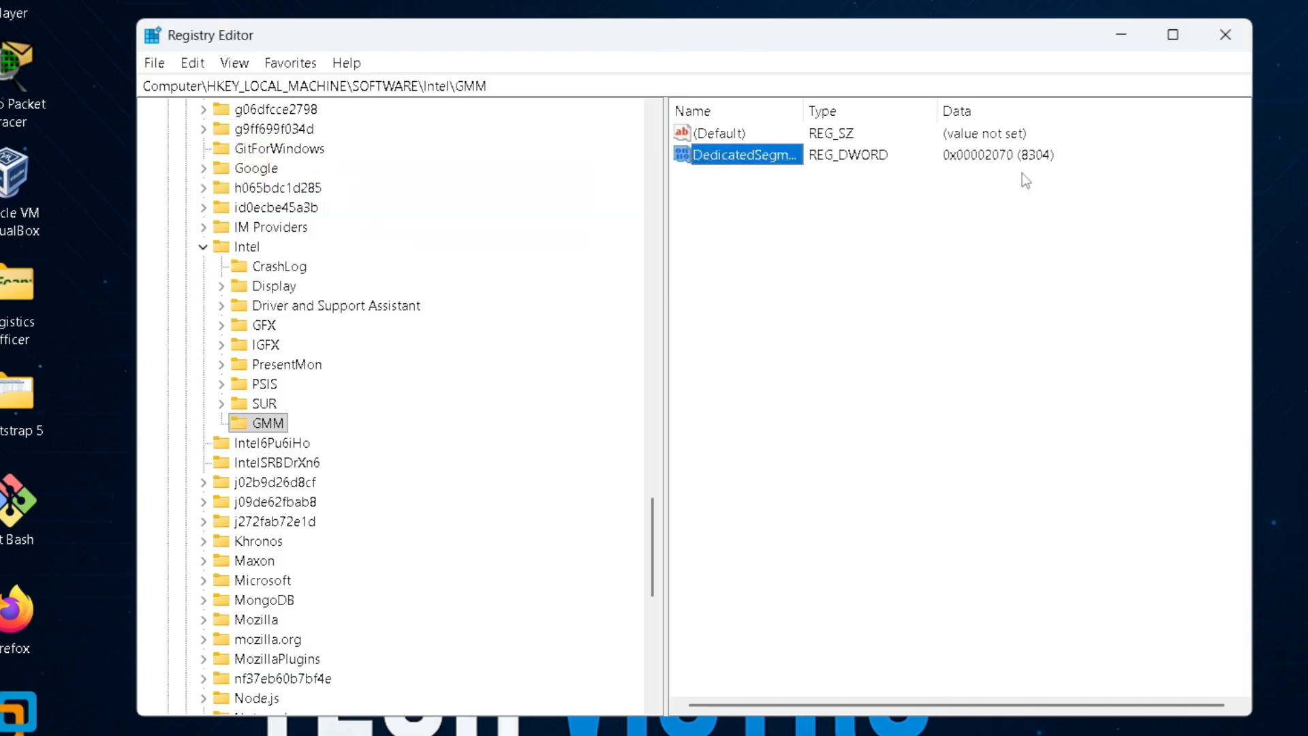
{"action": "left_click", "coordinate": [1003, 176]}
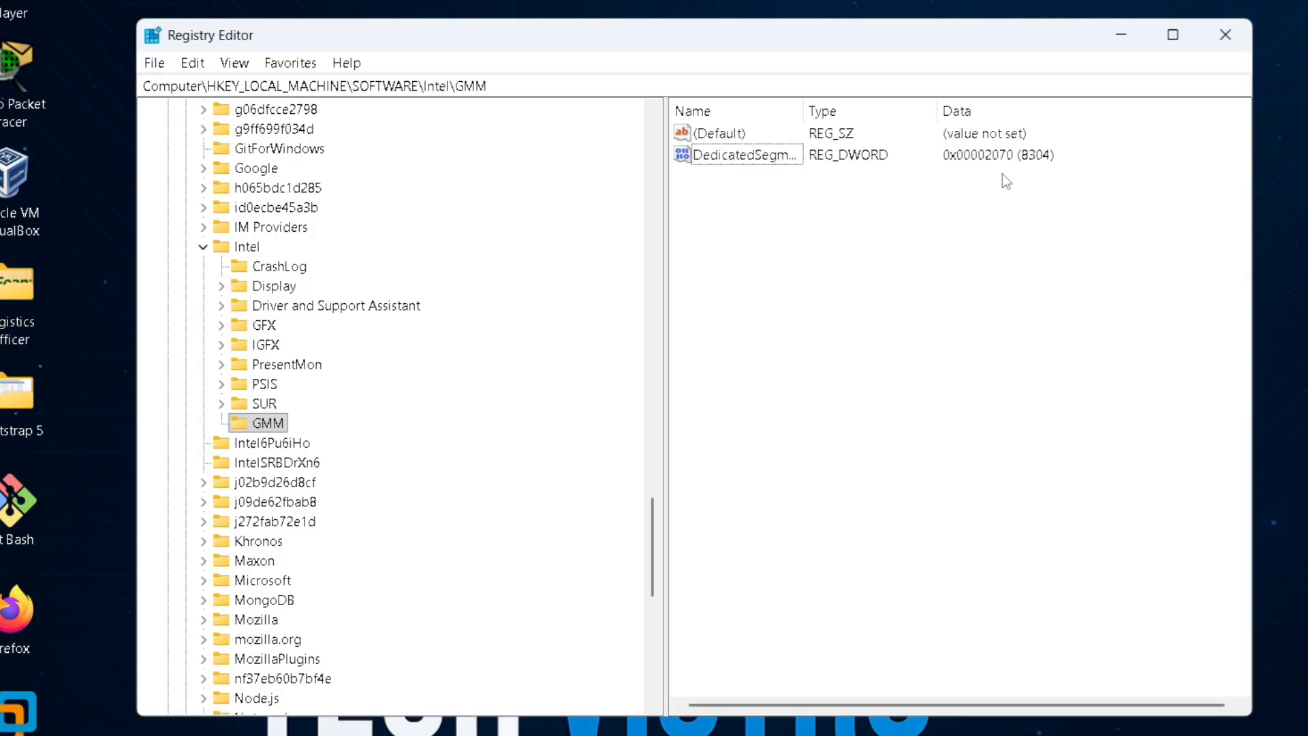
Close Registry Editor and the Intel UHD Graphics adapter properties, and bring up the computer's power options.
{"action": "left_click", "coordinate": [1226, 34]}
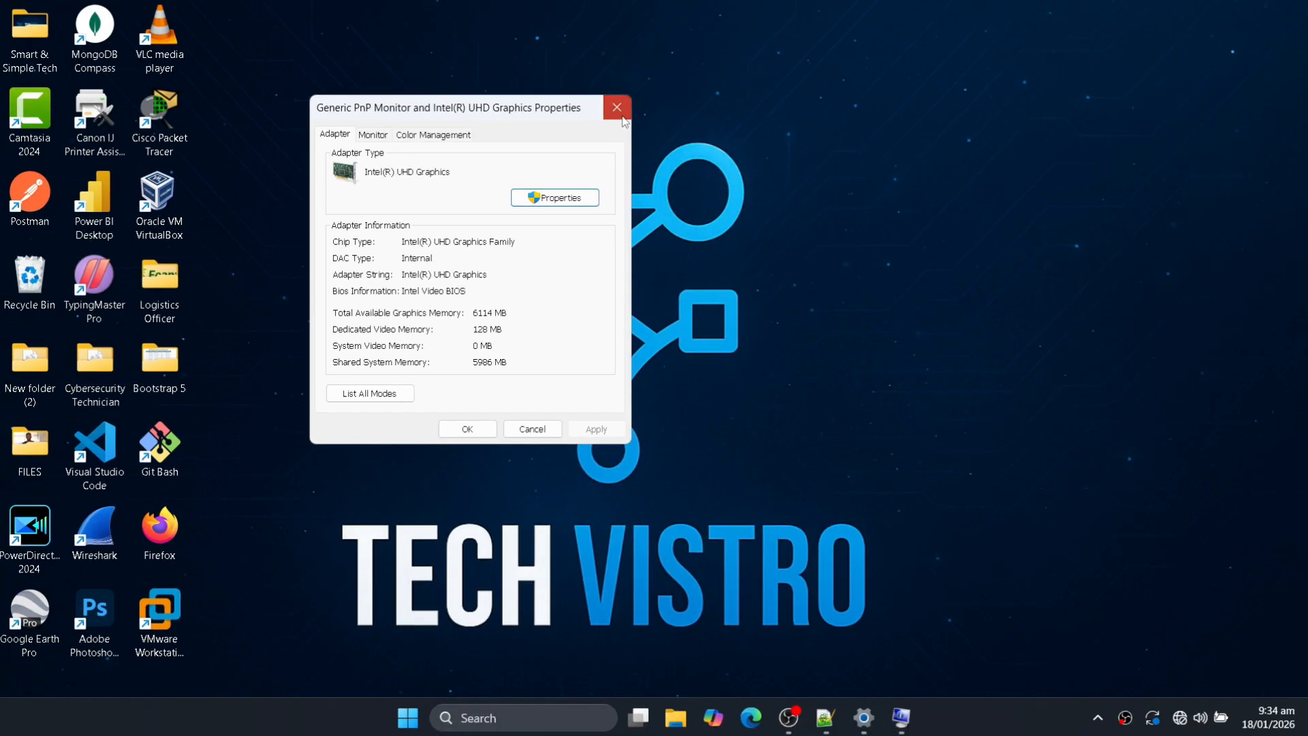
{"action": "left_click", "coordinate": [622, 117]}
{"action": "left_click", "coordinate": [409, 718]}
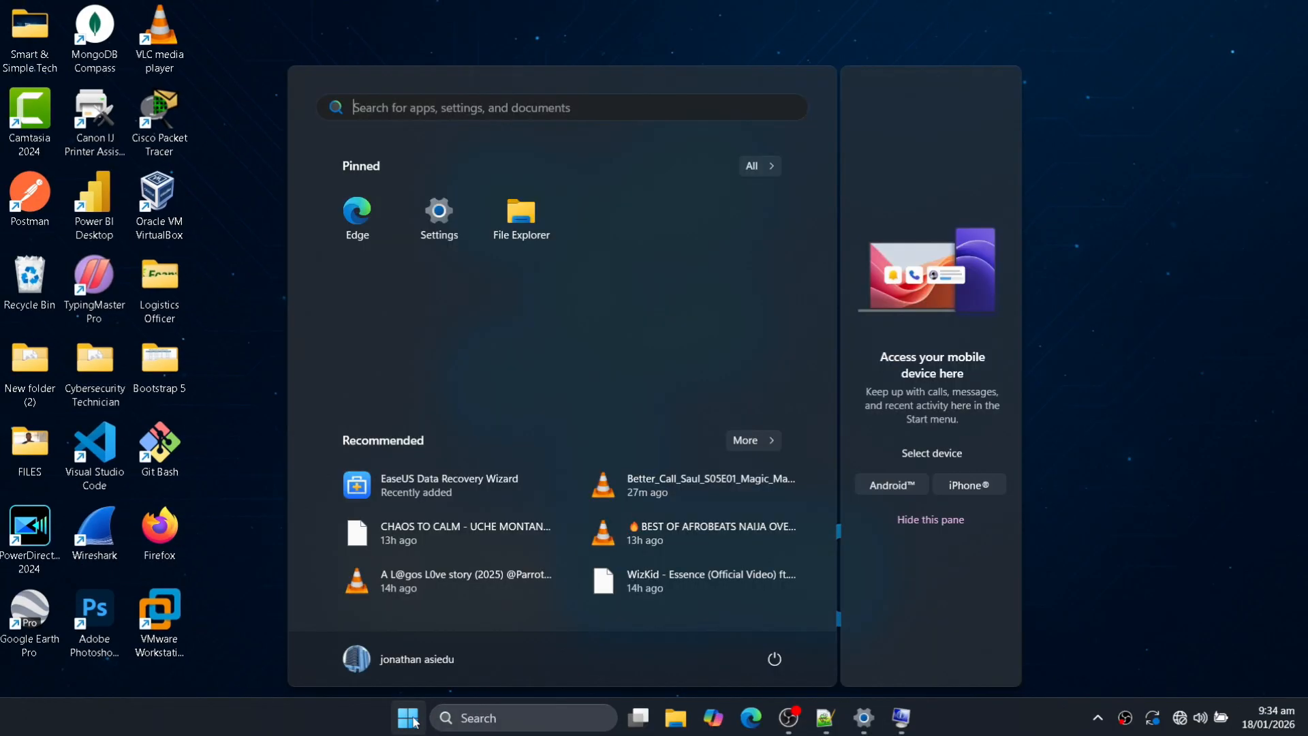
{"action": "left_click", "coordinate": [774, 659]}
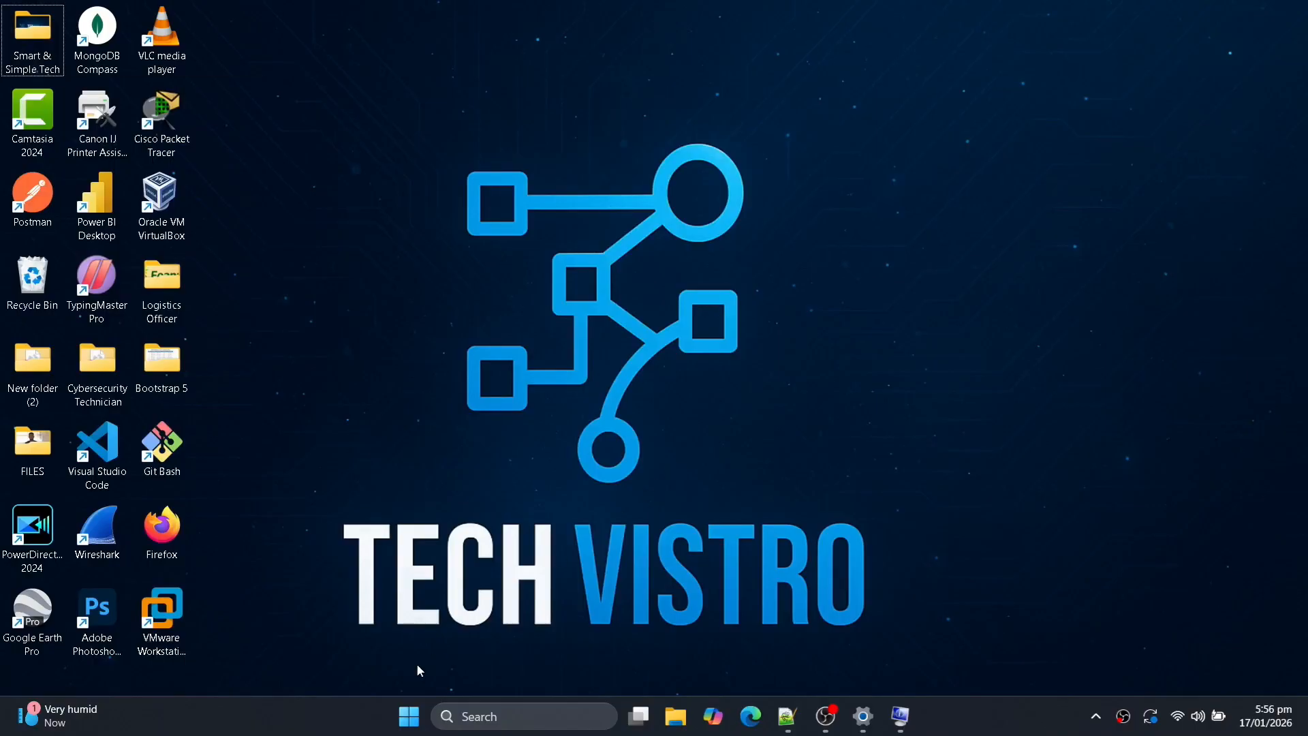
Open Device Manager, move its window toward the middle of the desktop, and expand the Display adapters category.
{"action": "right_click", "coordinate": [409, 727]}
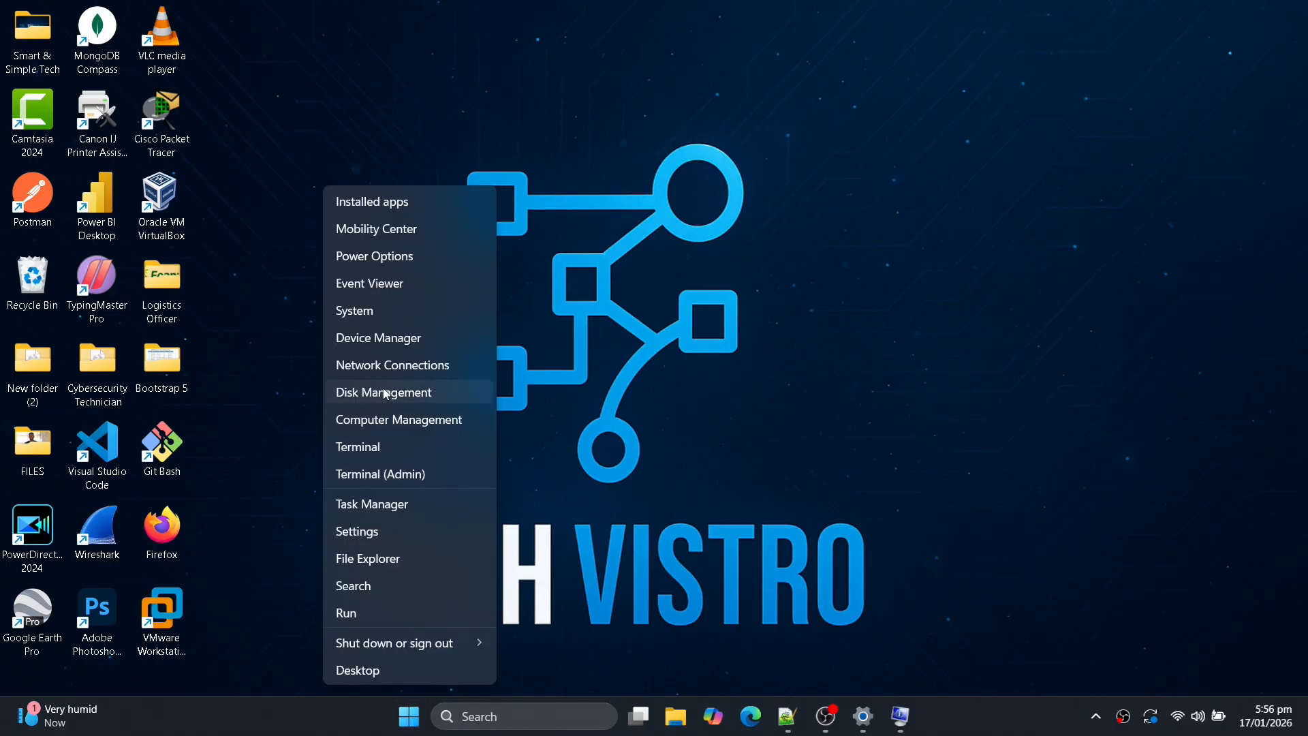
{"action": "left_click", "coordinate": [379, 344]}
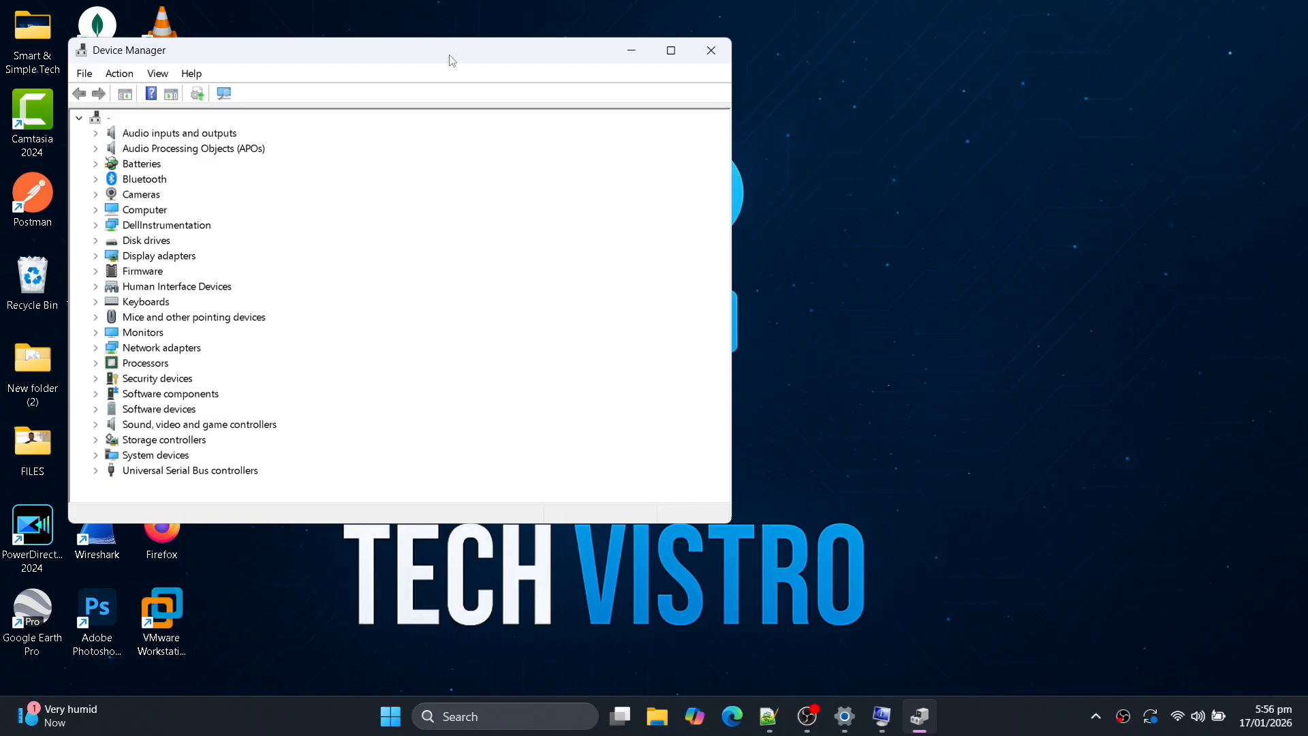
{"action": "left_click_drag", "start_coordinate": [449, 60], "coordinate": [634, 91]}
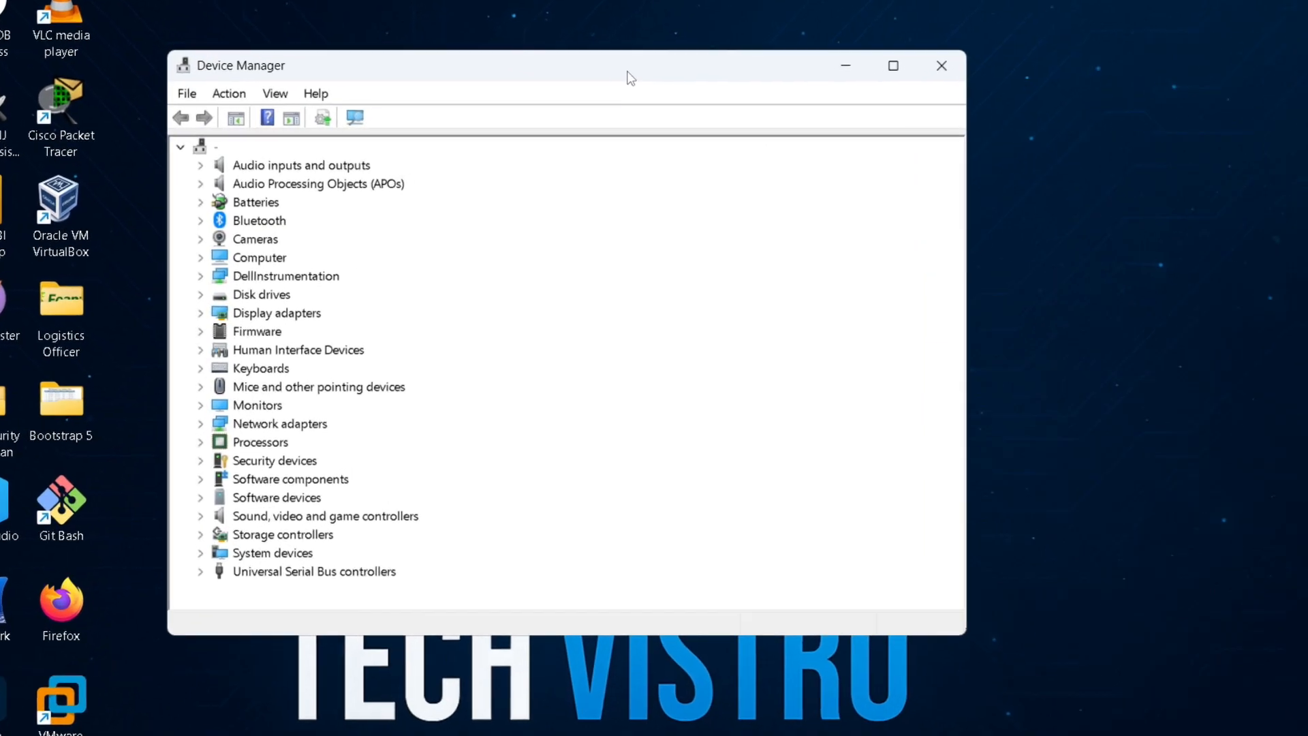
{"action": "double_click", "coordinate": [274, 325]}
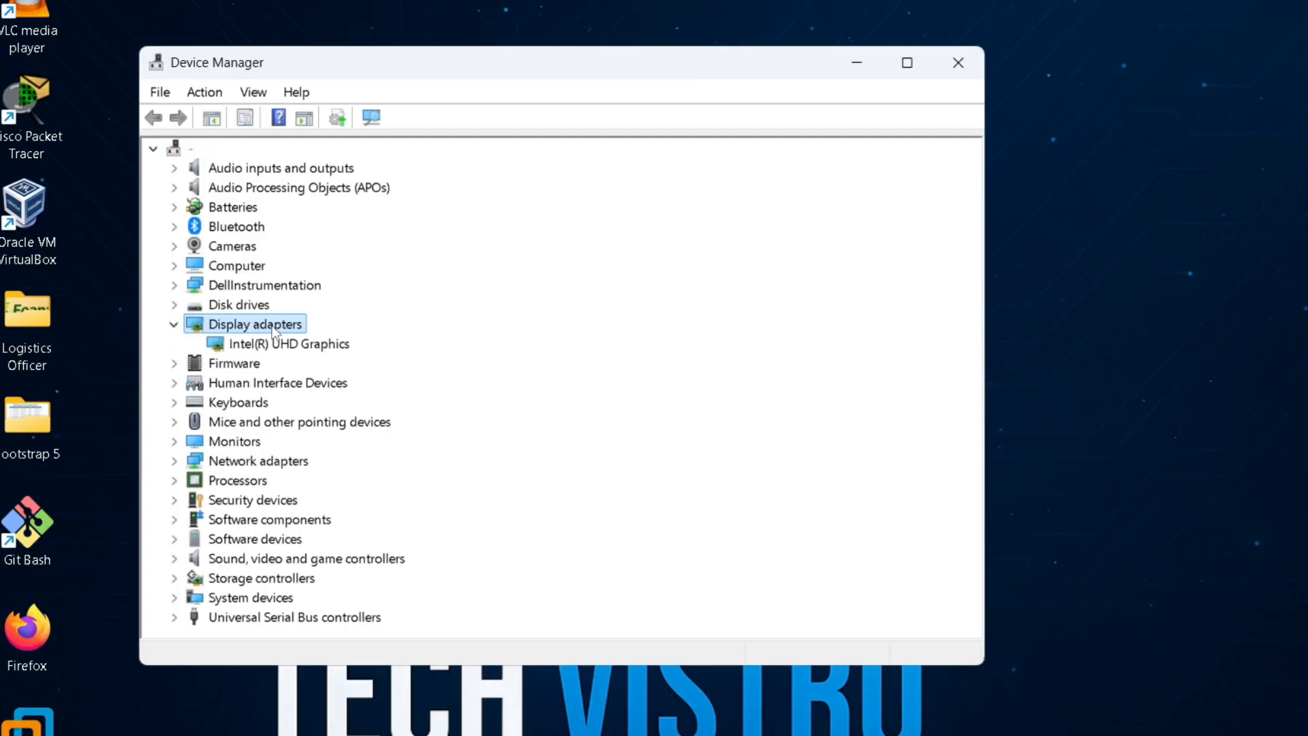
Start a driver update for the Intel(R) UHD Graphics adapter and have Windows search automatically for drivers.
{"action": "left_click", "coordinate": [293, 346]}
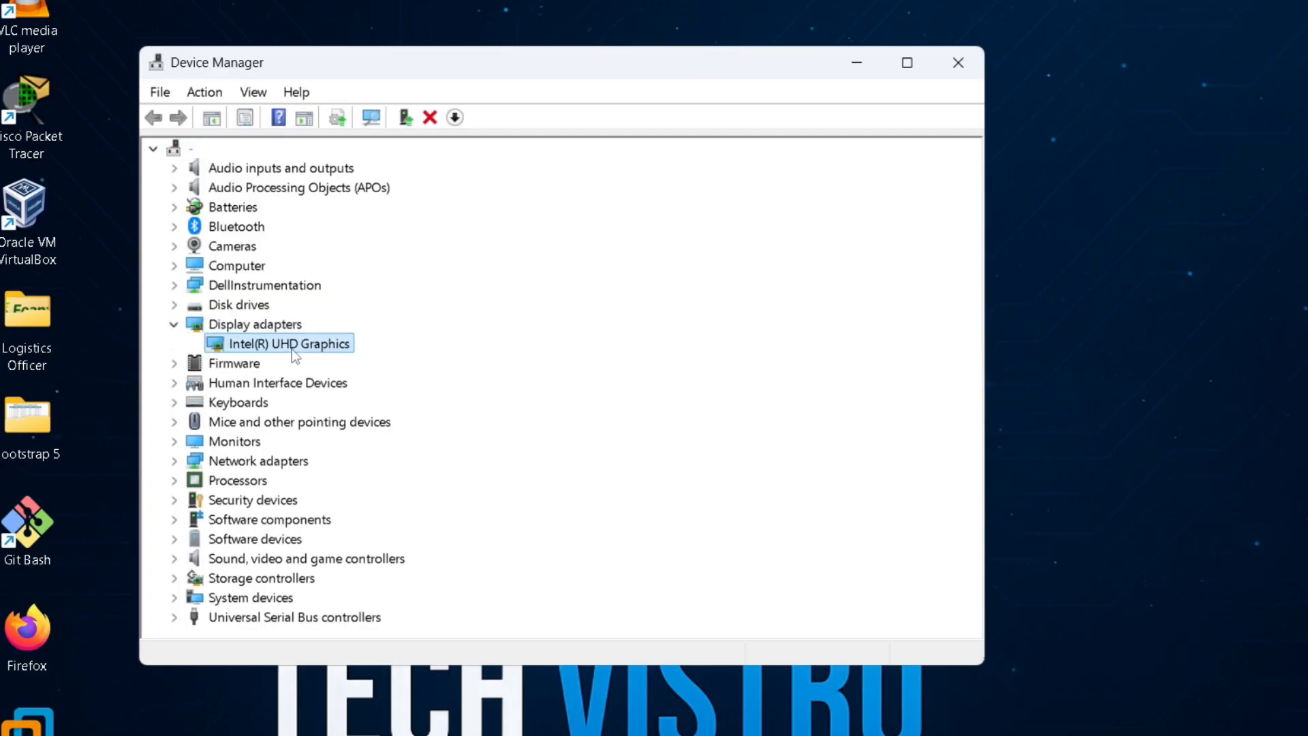
{"action": "right_click", "coordinate": [292, 346]}
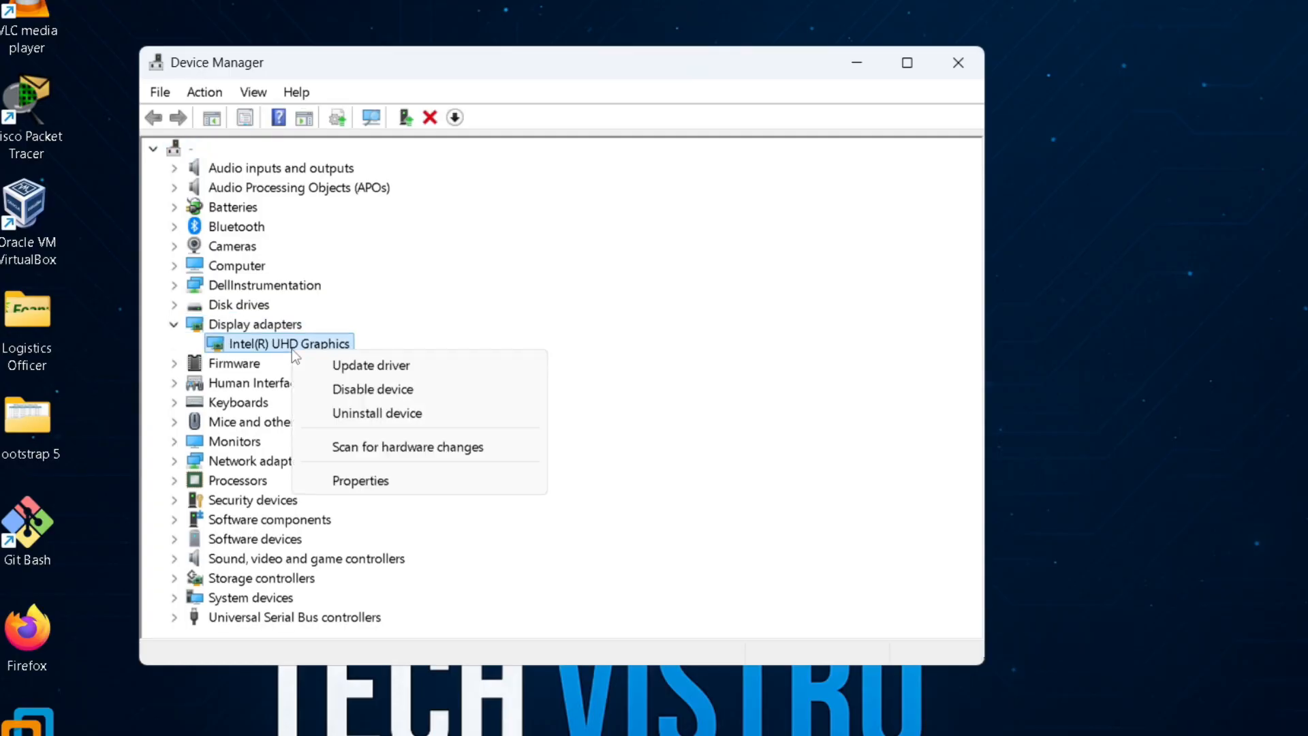
{"action": "left_click", "coordinate": [378, 368]}
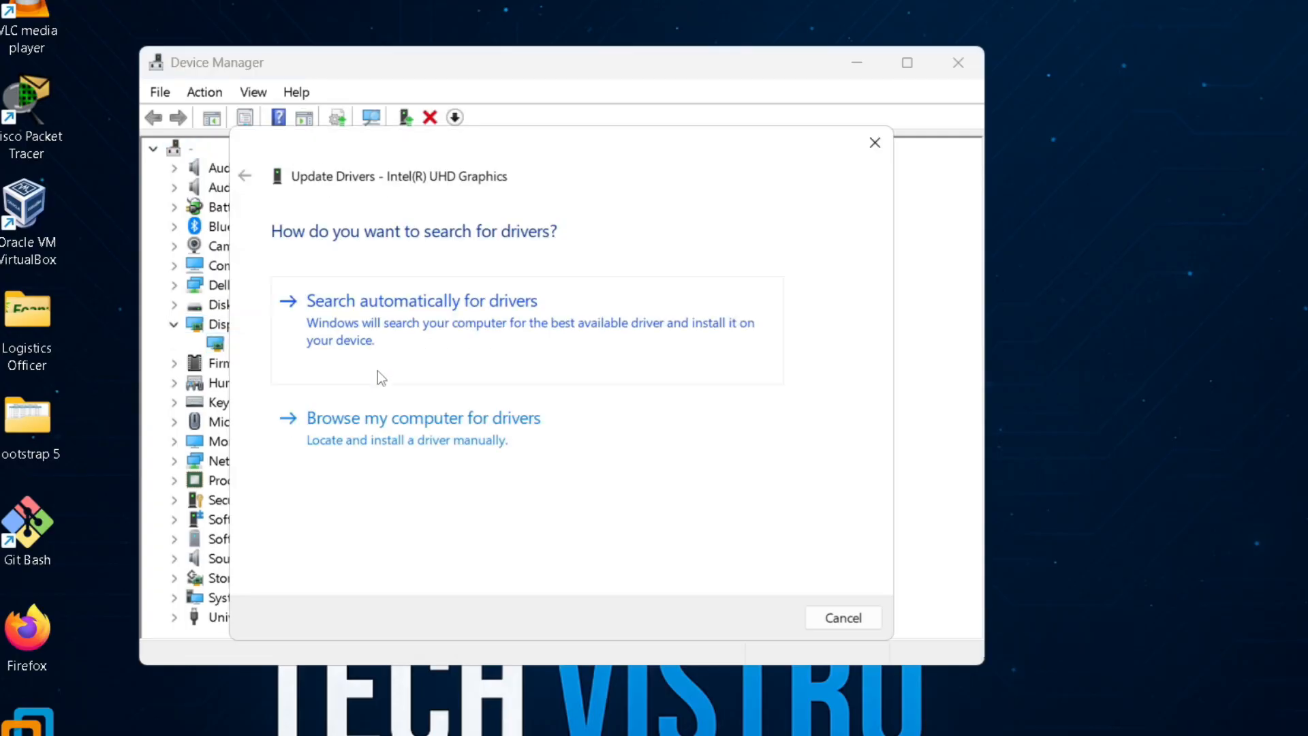
{"action": "left_click", "coordinate": [451, 317]}
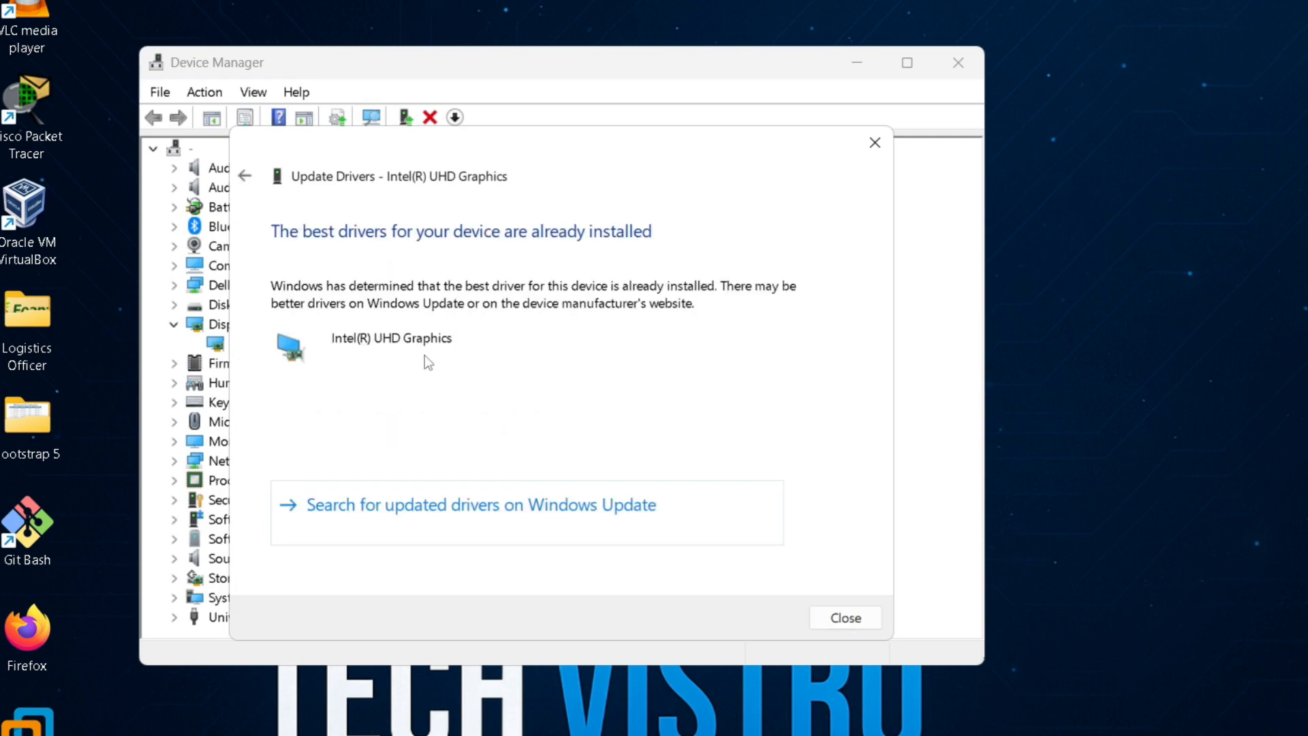